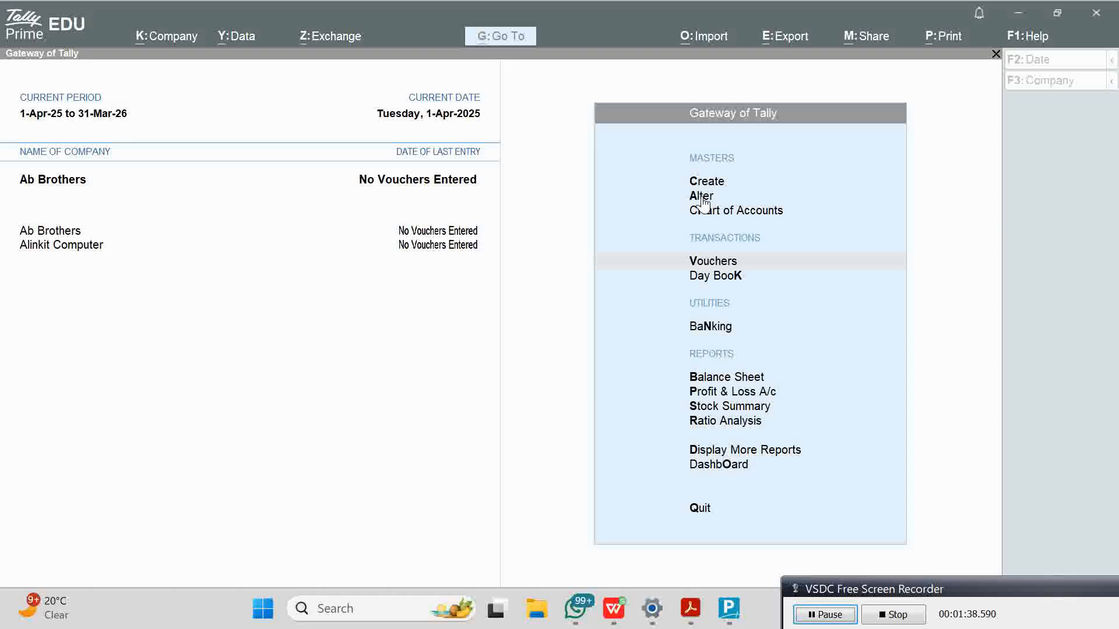
Step: Look through the existing Cash ledger in alteration mode as far as its opening balance, and quit back to the gateway without saving
{"action": "left_click", "coordinate": [703, 198]}
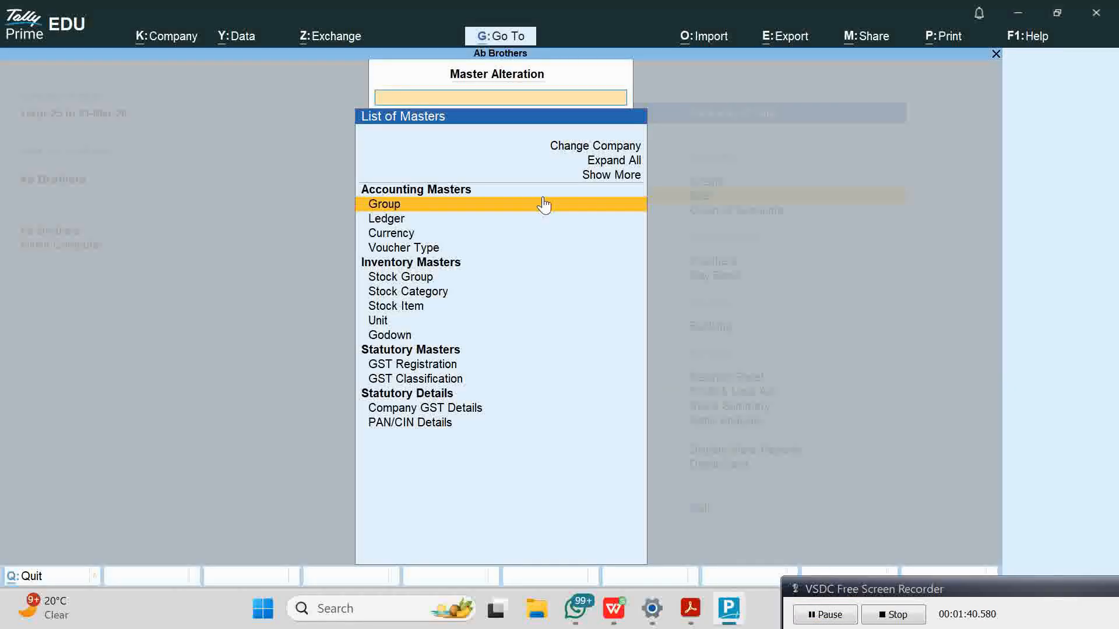
{"action": "left_click", "coordinate": [428, 225]}
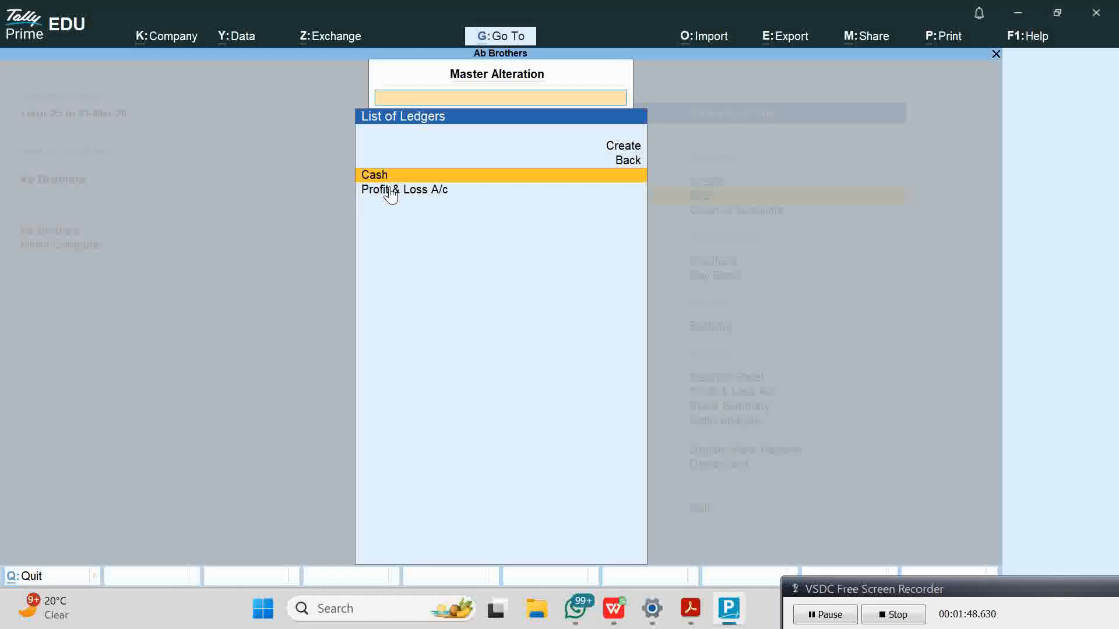
{"action": "key", "text": "Return"}
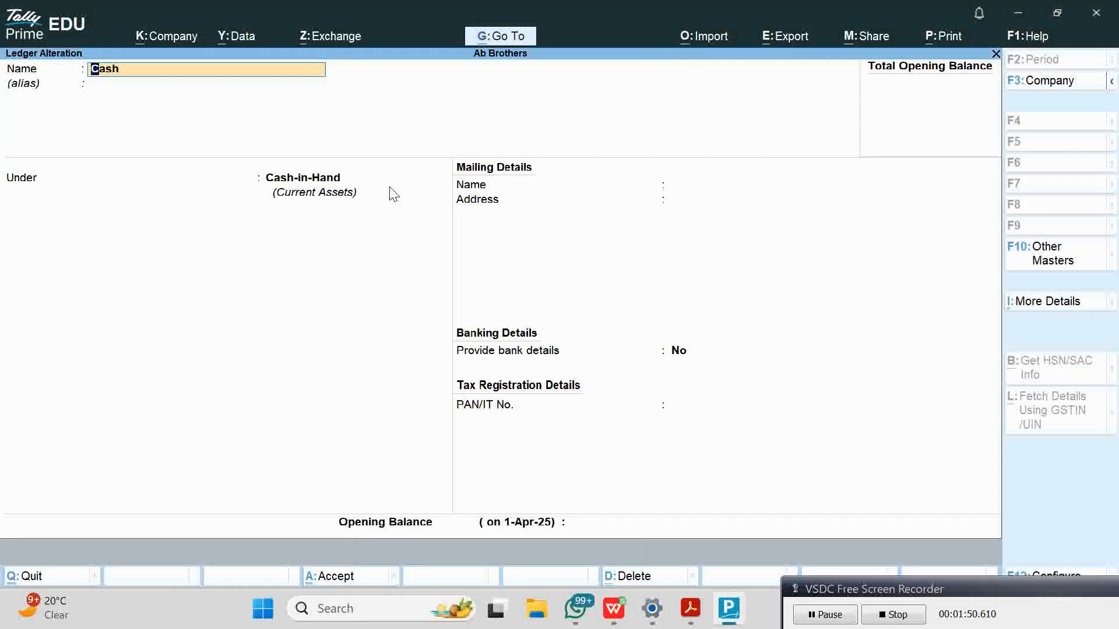
{"action": "key", "text": "Return"}
{"action": "key", "text": "Return"}
{"action": "key", "text": "Return"}
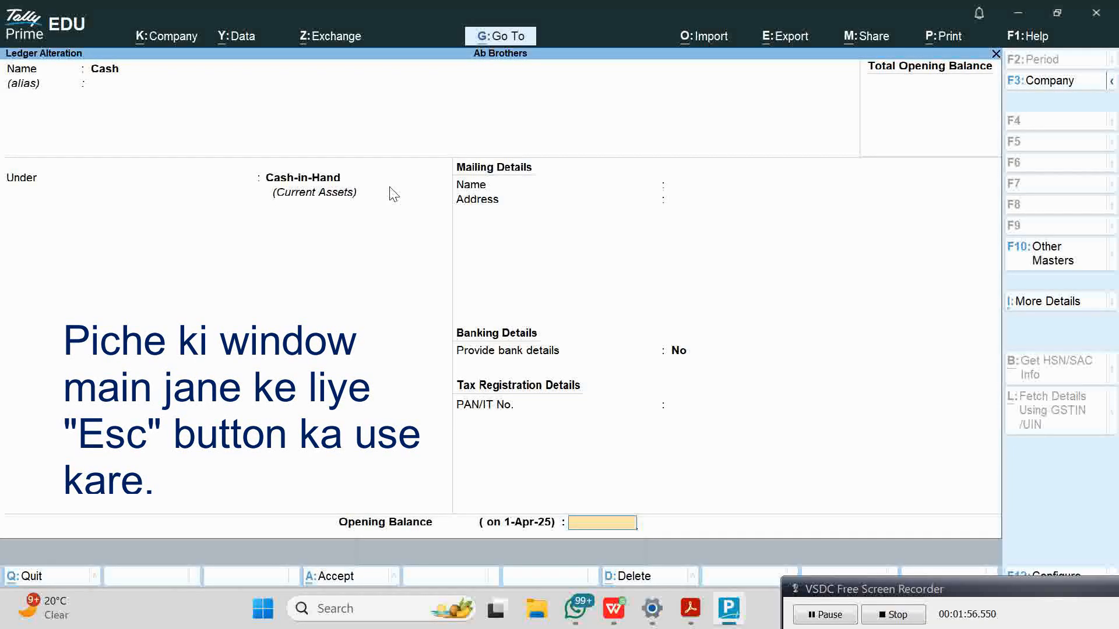
{"action": "key", "text": "Escape"}
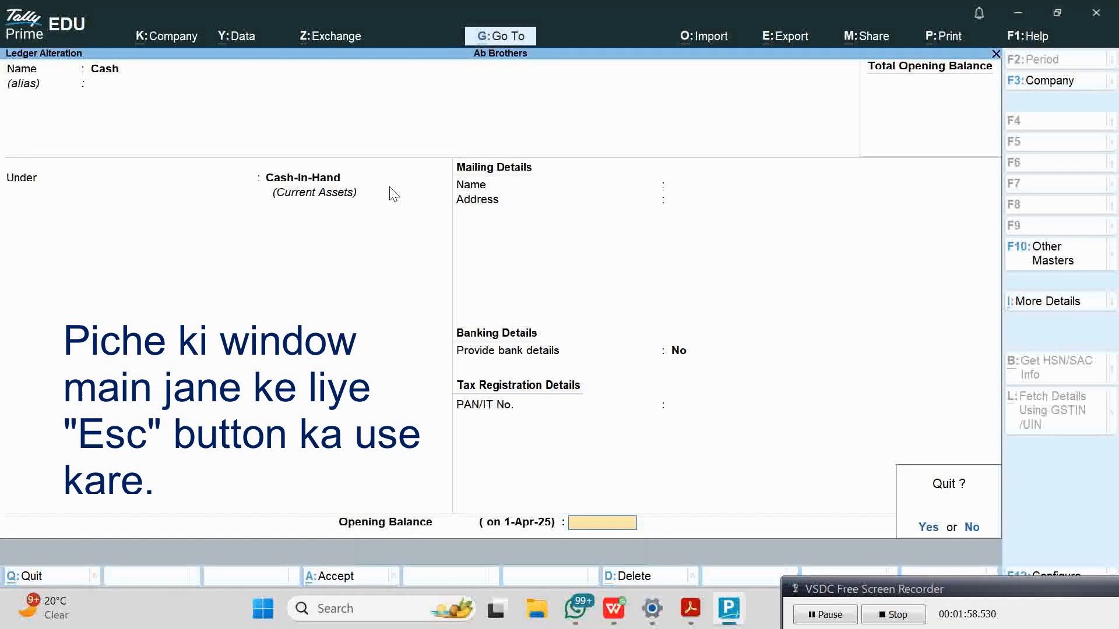
{"action": "key", "text": "Return"}
{"action": "key", "text": "Escape"}
{"action": "key", "text": "Escape"}
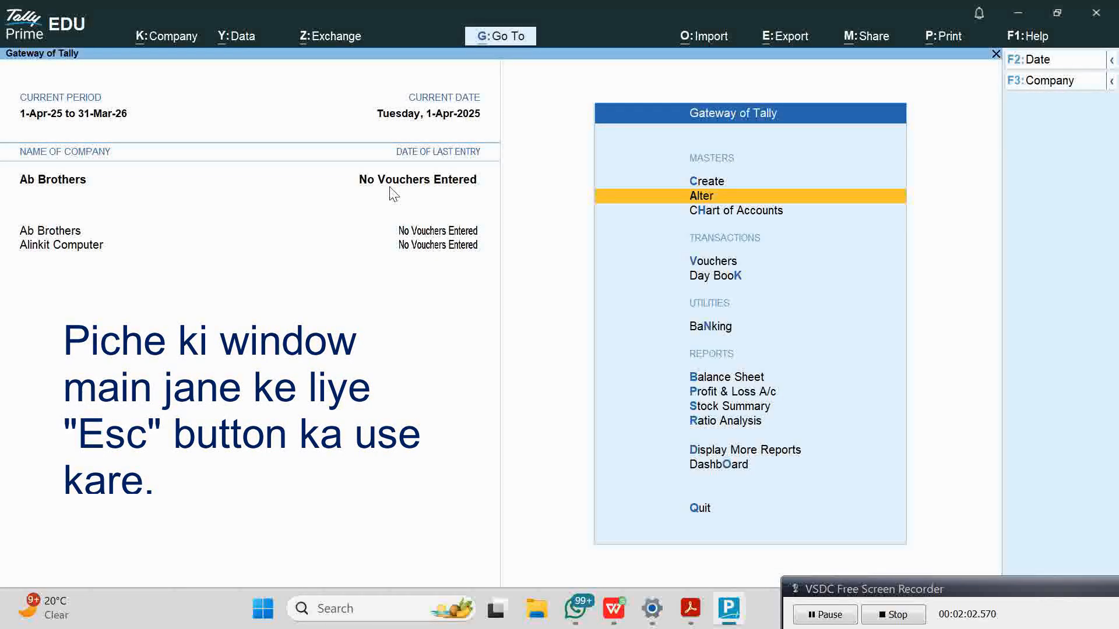
Step: Start a new ledger named Capital under the Capital Account group, leaving the alias blank
{"action": "key", "text": "Up"}
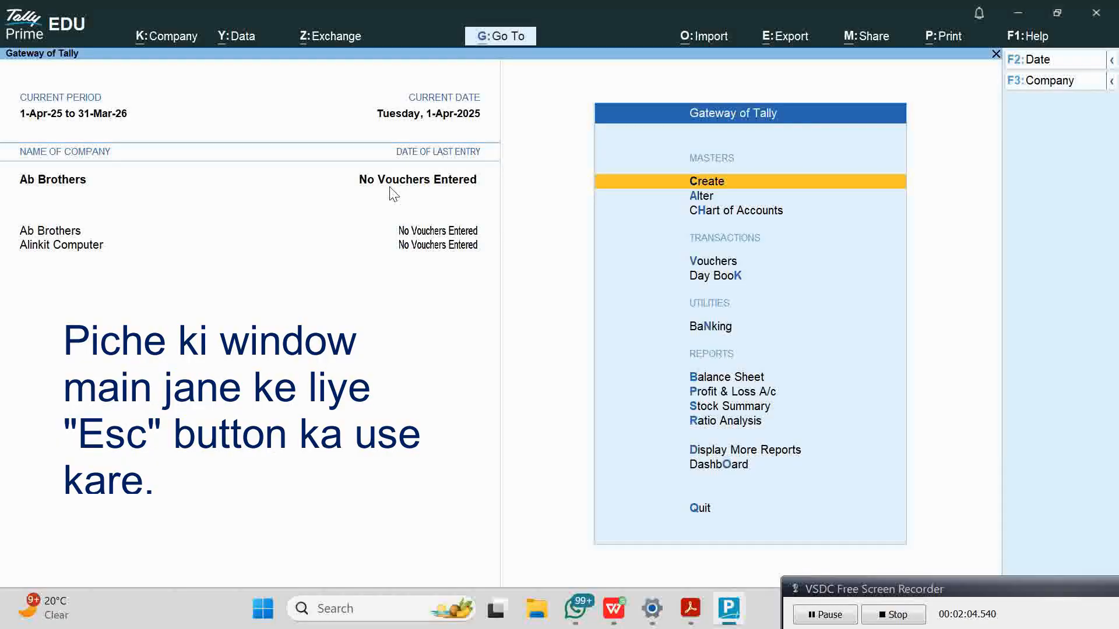
{"action": "key", "text": "Return"}
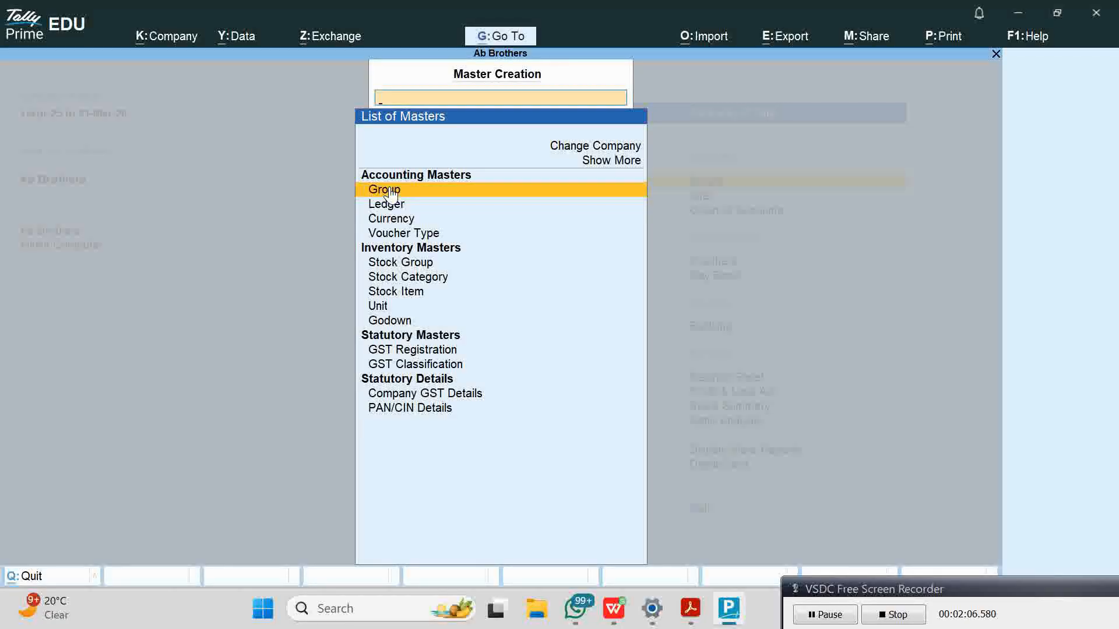
{"action": "key", "text": "Down"}
{"action": "key", "text": "Return"}
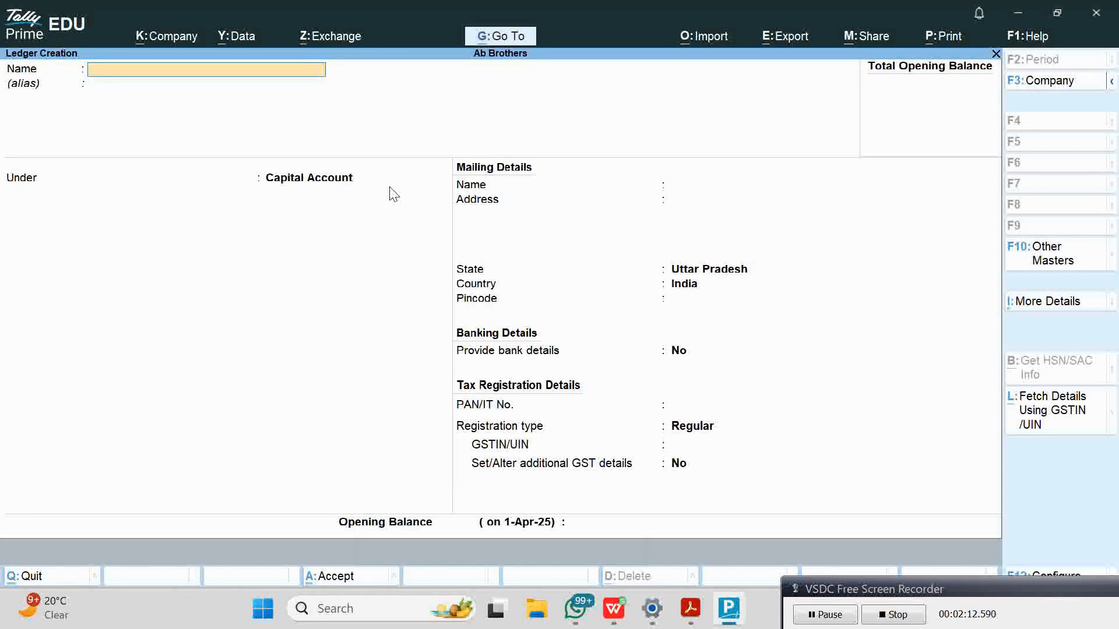
{"action": "type", "text": "Capital"}
{"action": "key", "text": "Return"}
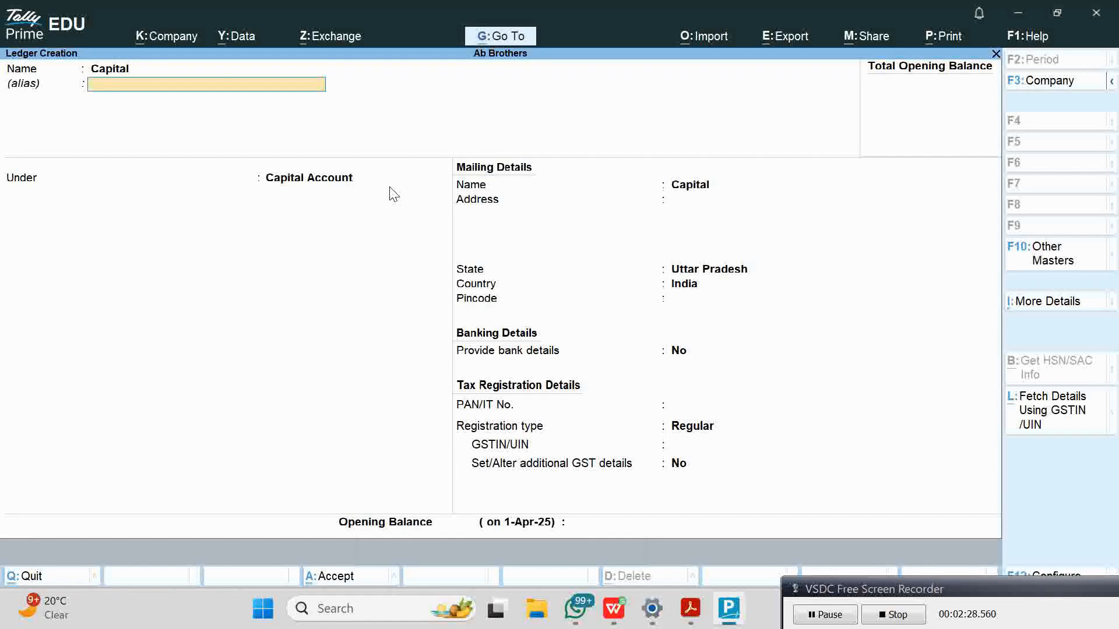
{"action": "key", "text": "Return"}
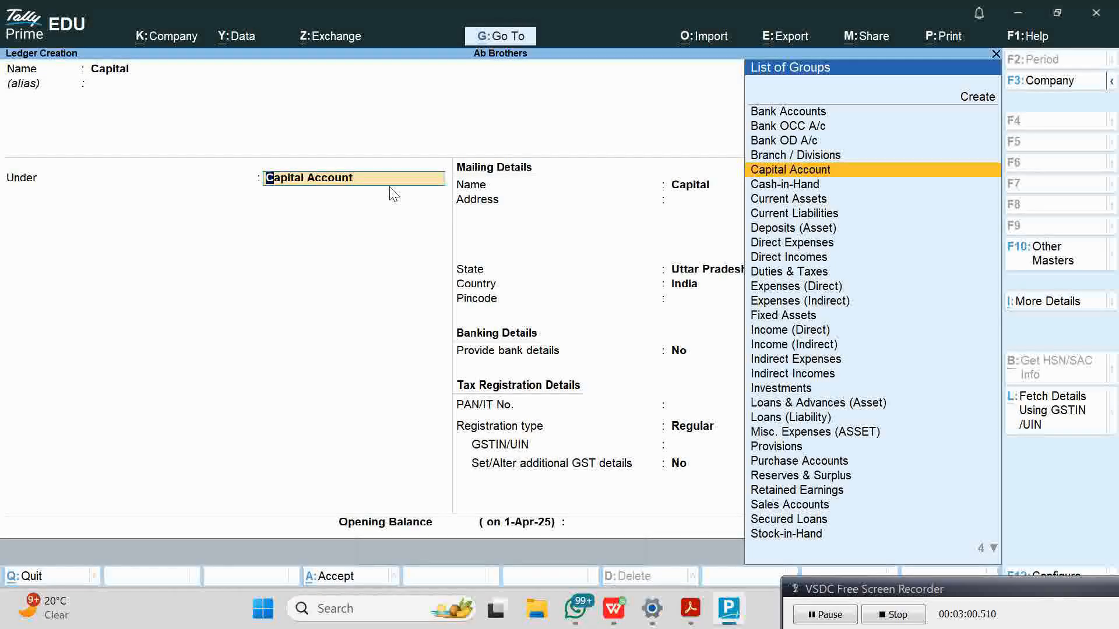
{"action": "key", "text": "Return"}
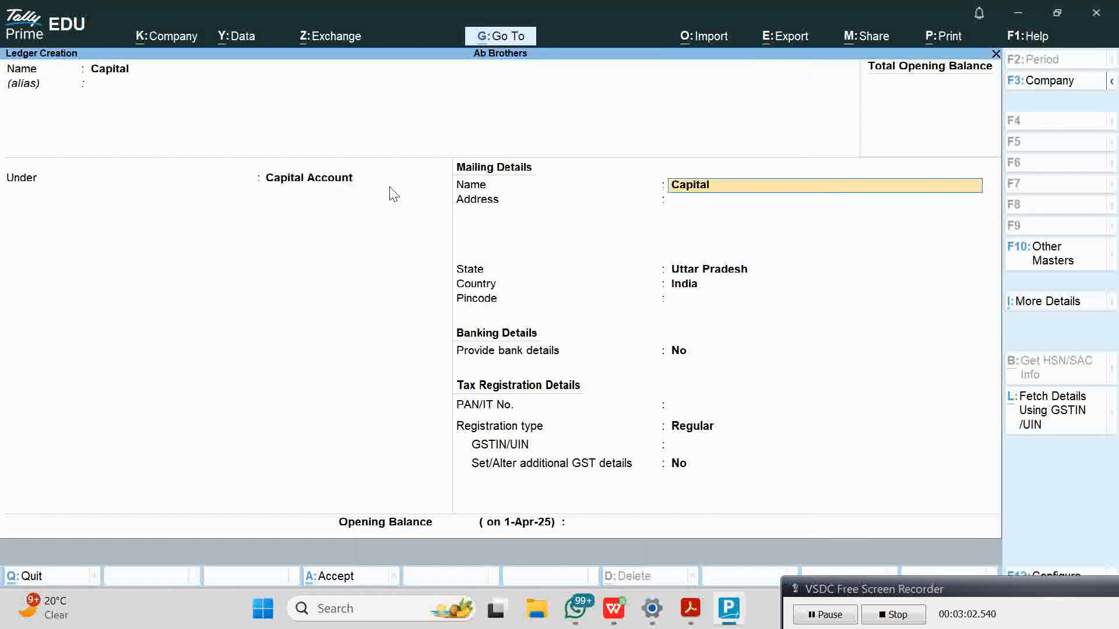
Step: Keep the default mailing, banking and tax details, and save the Capital ledger with an opening balance of 60,00,000 Cr
{"action": "key", "text": "Return"}
{"action": "key", "text": "Return"}
{"action": "key", "text": "Return"}
{"action": "key", "text": "Return"}
{"action": "key", "text": "Return"}
{"action": "key", "text": "Return"}
{"action": "key", "text": "Return"}
{"action": "key", "text": "Return"}
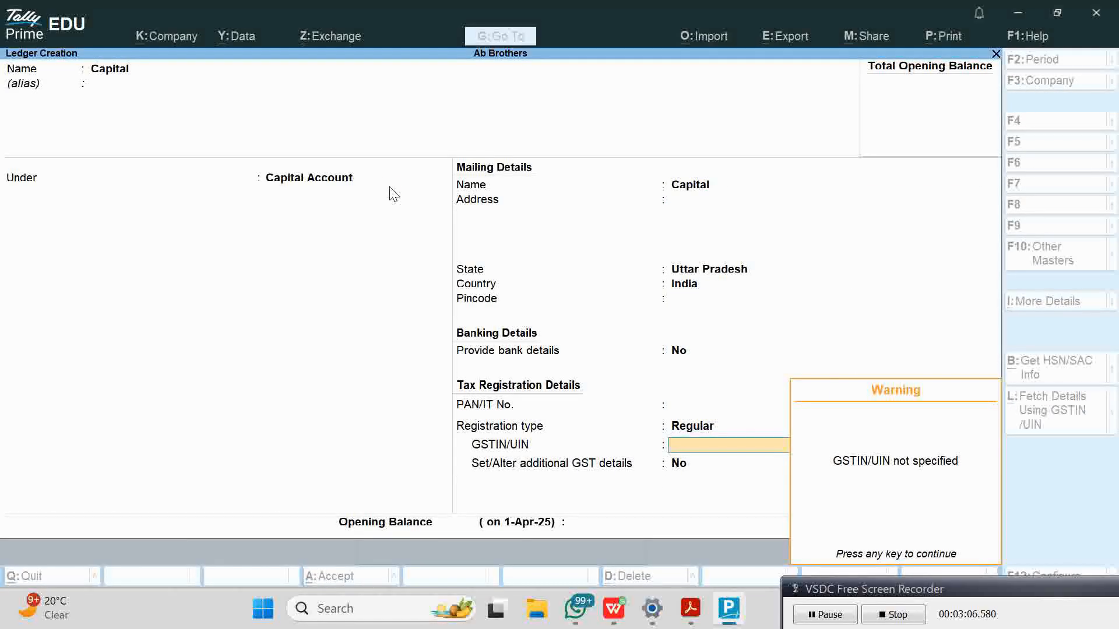
{"action": "key", "text": "Return"}
{"action": "key", "text": "Return"}
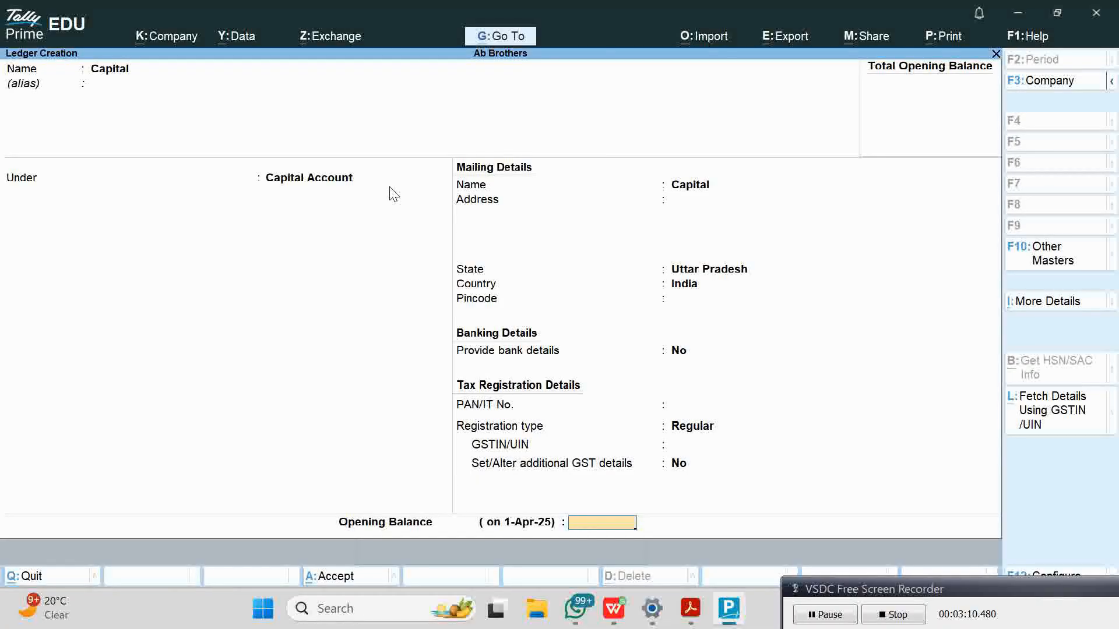
{"action": "type", "text": "6000000"}
{"action": "key", "text": "Return"}
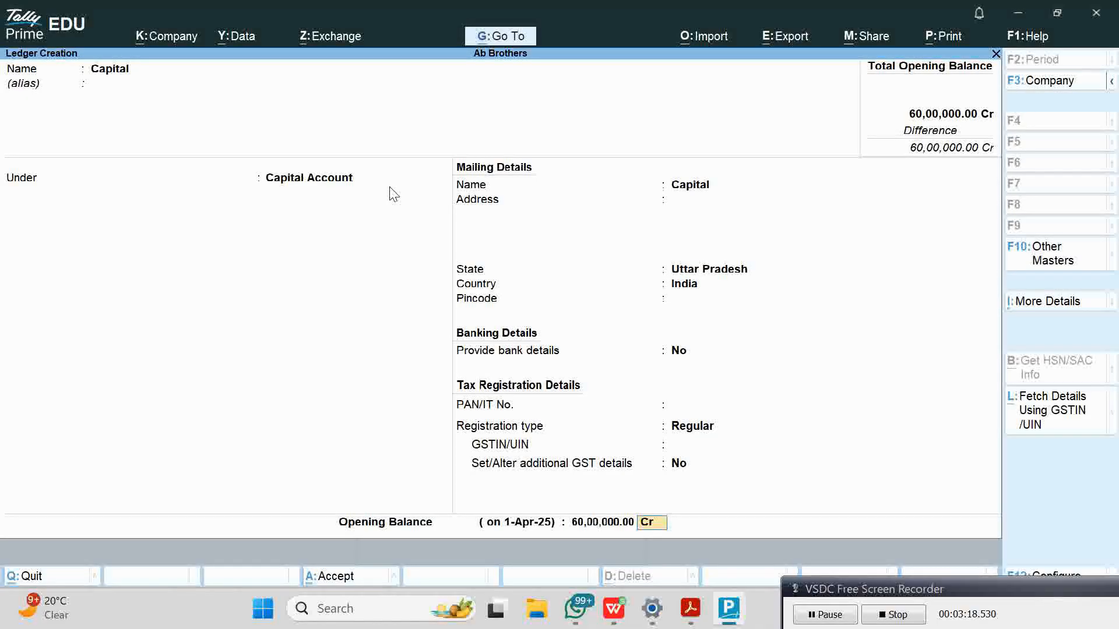
{"action": "key", "text": "Return"}
{"action": "key", "text": "Return"}
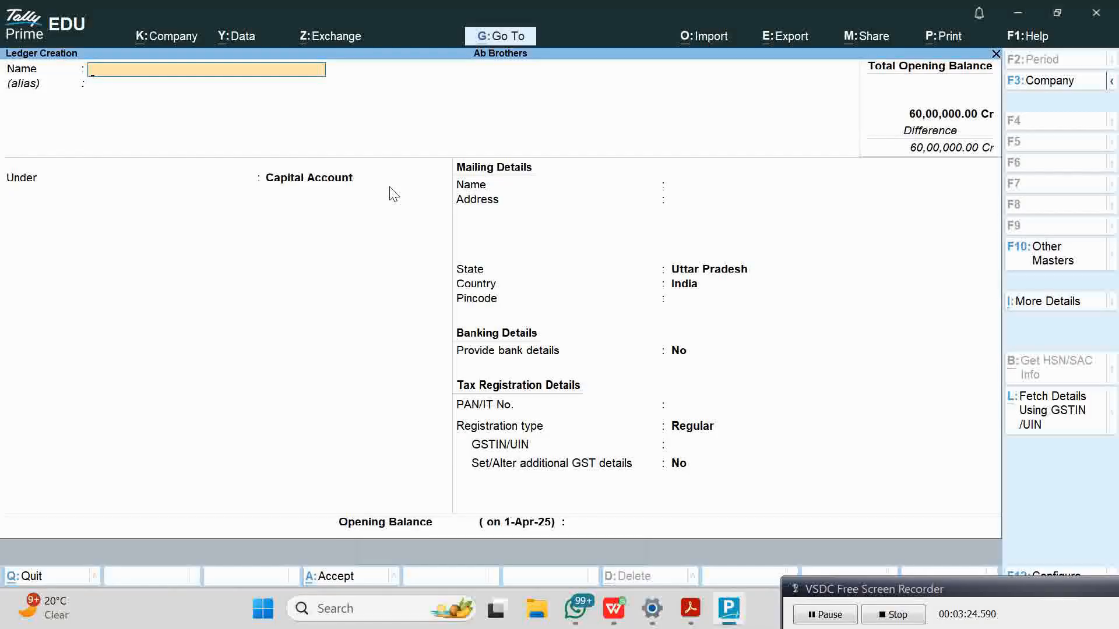
Step: Start a new ledger named Capital Reserve and place it under the Reserves & Surplus group
{"action": "type", "text": "Capital Reserve"}
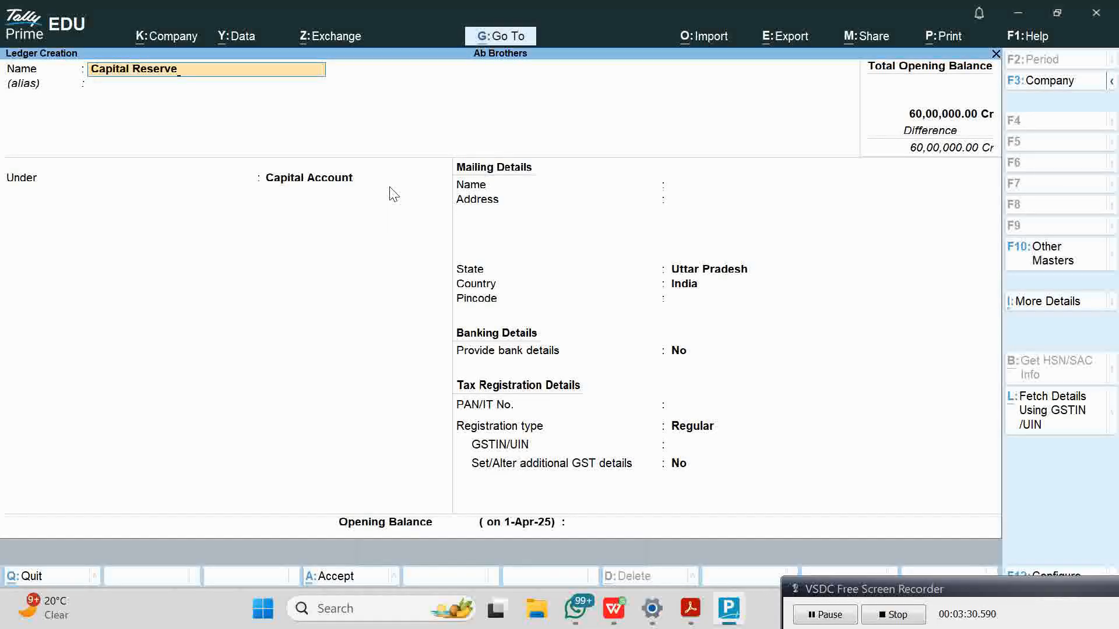
{"action": "key", "text": "Return"}
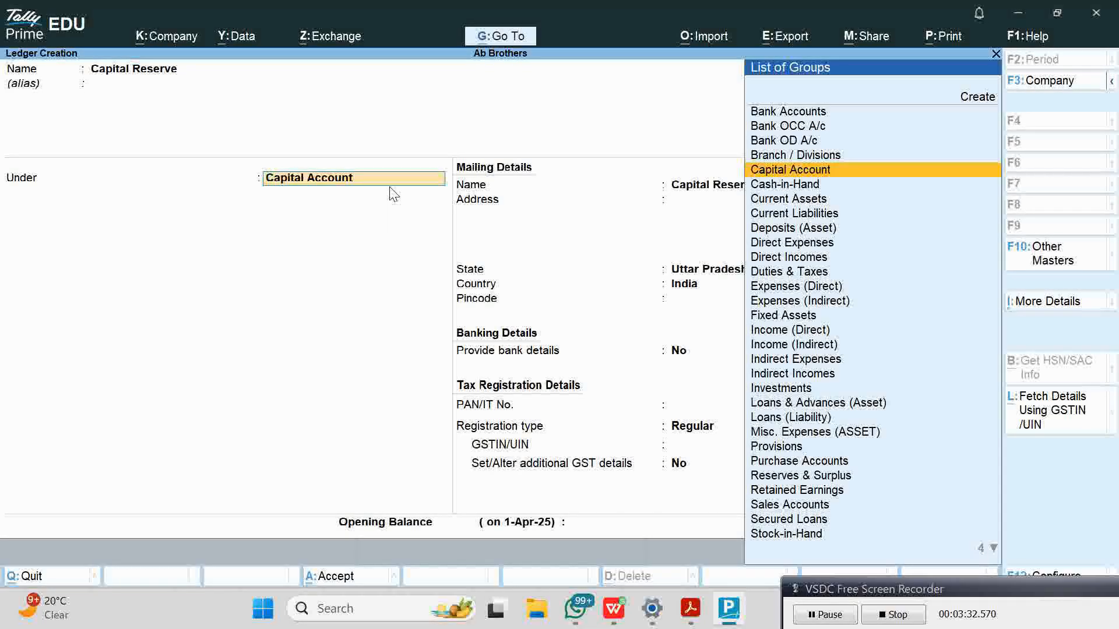
{"action": "type", "text": "Re"}
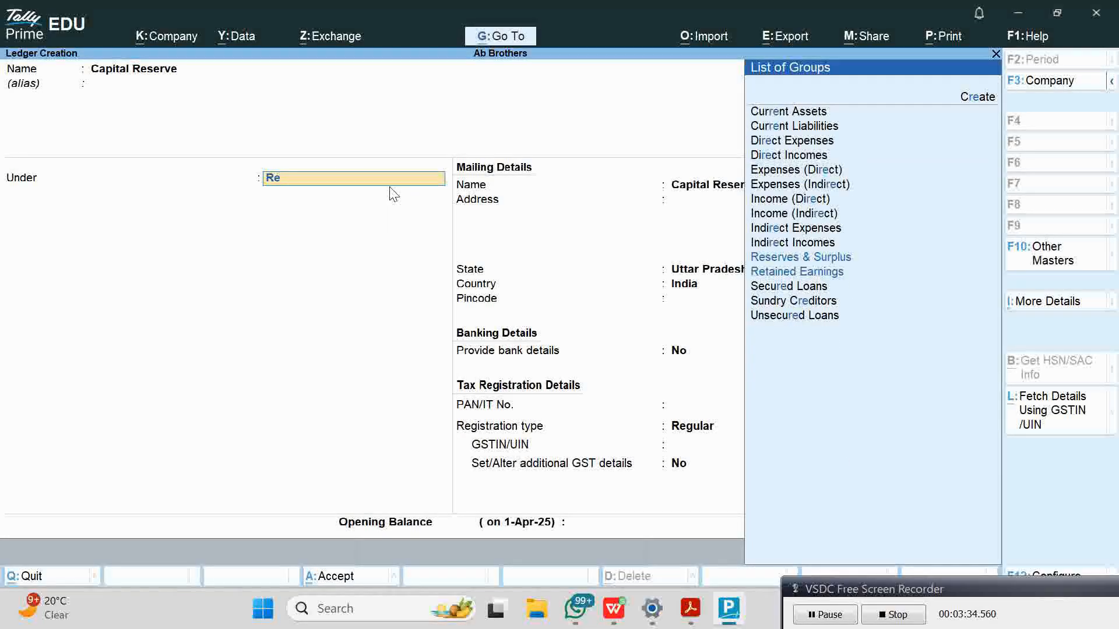
{"action": "type", "text": "s"}
{"action": "key", "text": "Return"}
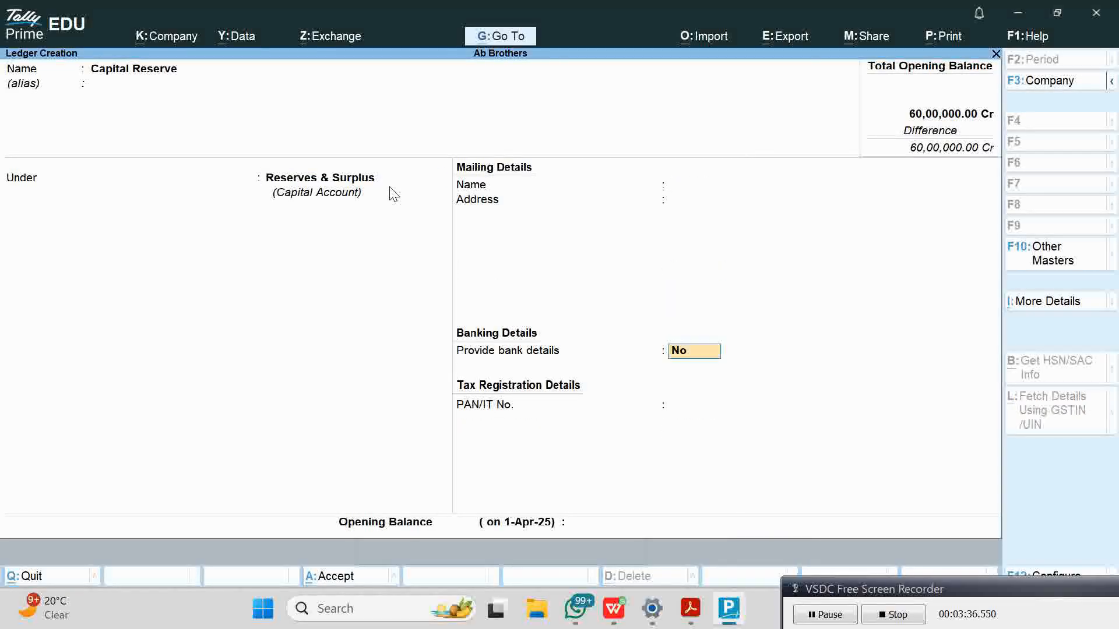
Step: Keep bank details at No and save the Capital Reserve ledger with an opening balance of 5,00,000 Cr
{"action": "key", "text": "Return"}
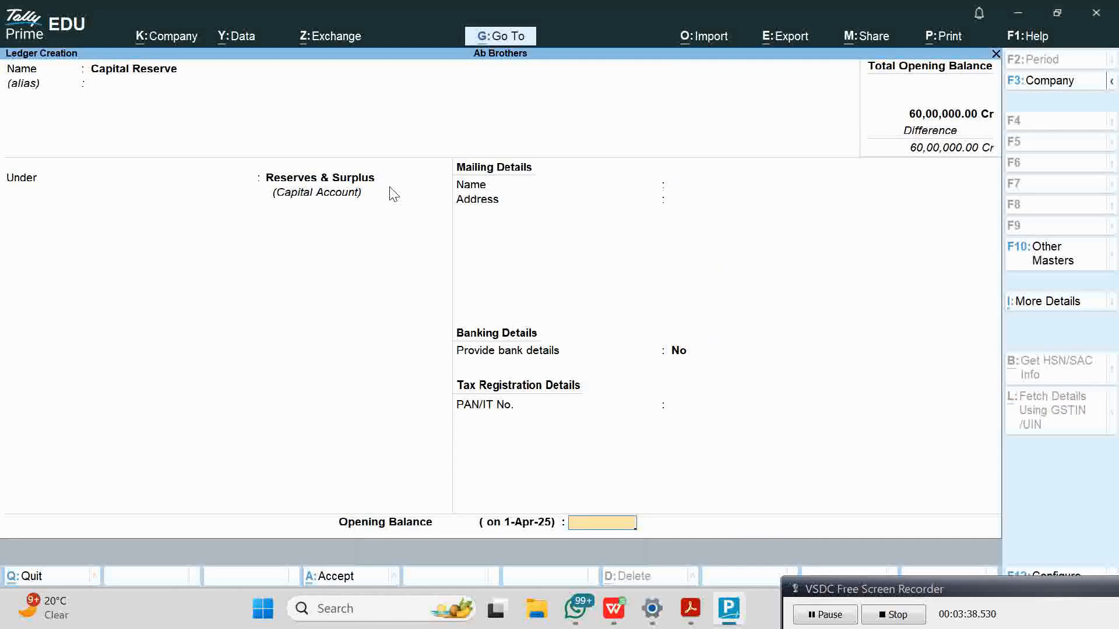
{"action": "key", "text": "Return"}
{"action": "key", "text": "Escape"}
{"action": "type", "text": "500000"}
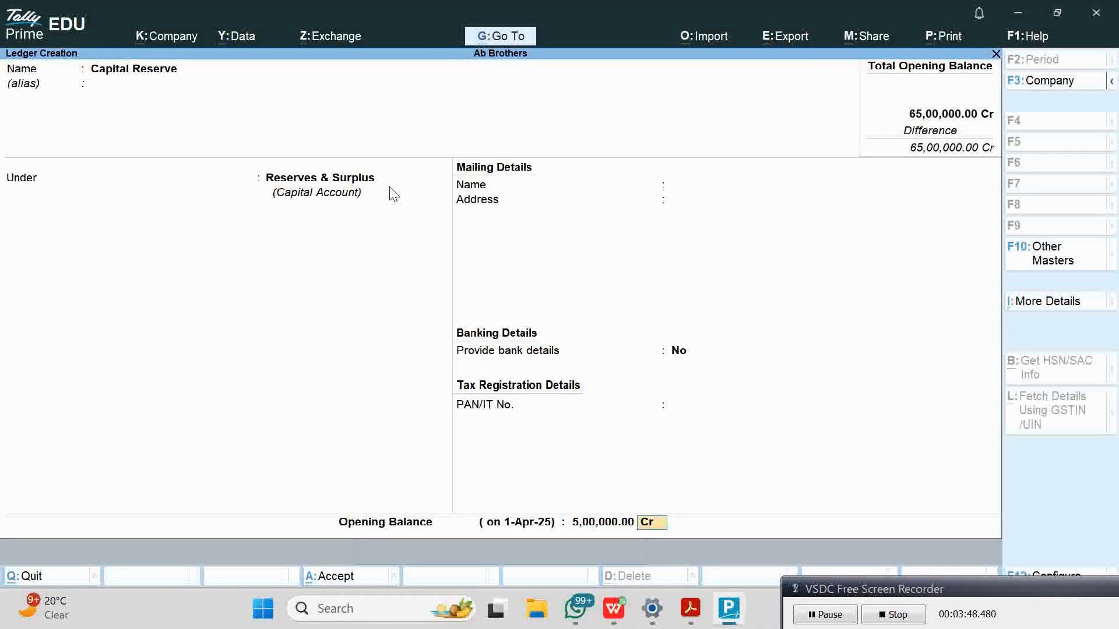
{"action": "key", "text": "Return"}
{"action": "key", "text": "Return"}
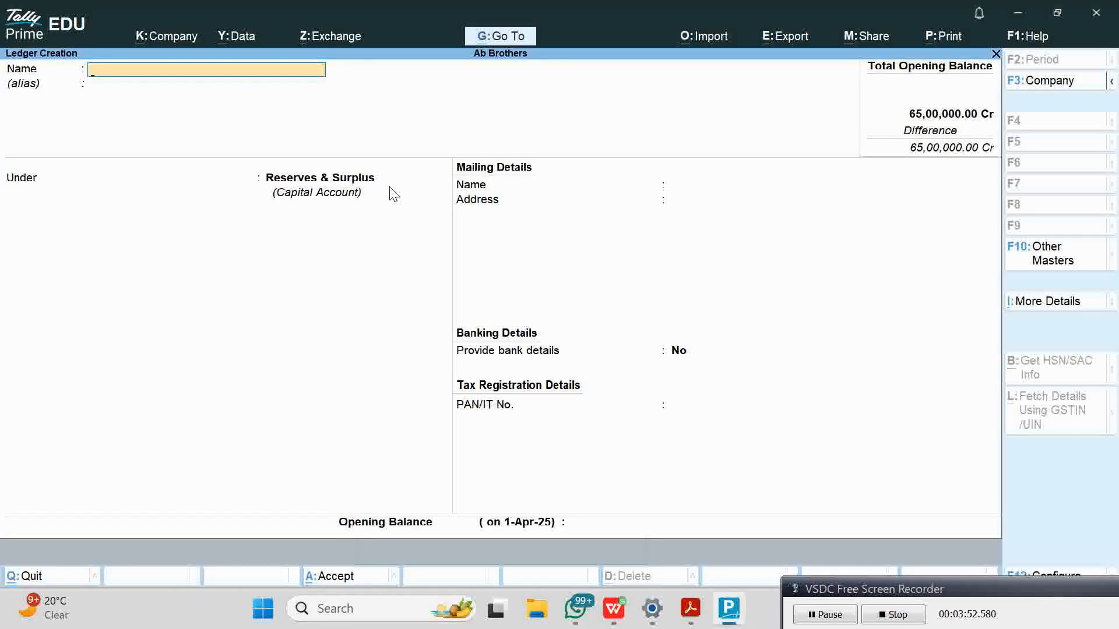
Step: Start a new ledger named Machinery and place it under the Fixed Assets group
{"action": "type", "text": "Machine"}
{"action": "key", "text": "Return"}
{"action": "key", "text": "Return"}
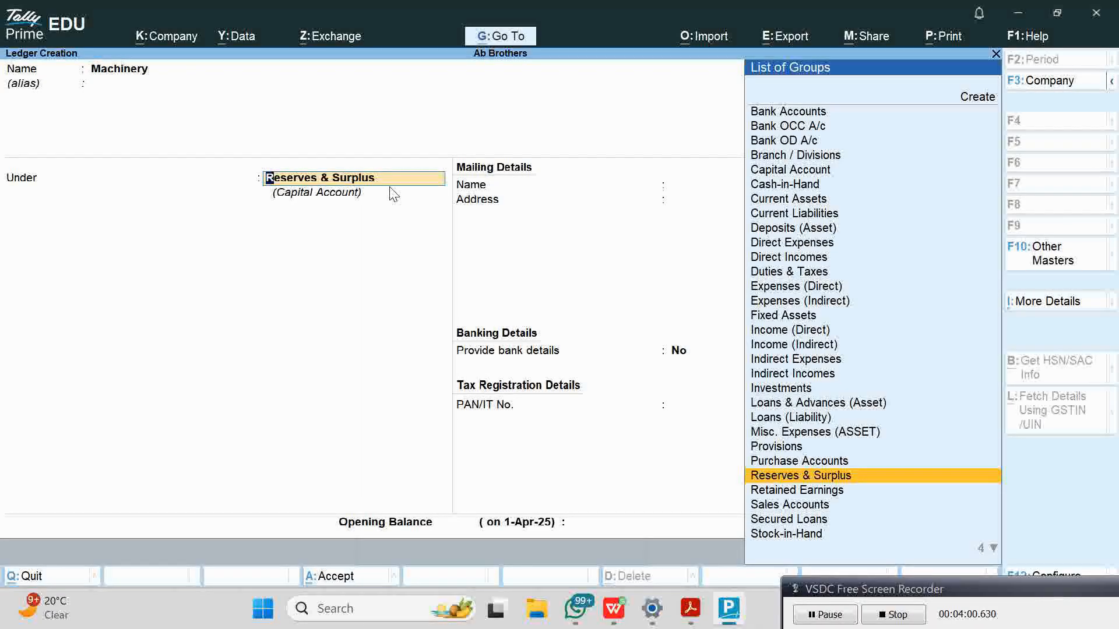
{"action": "type", "text": "Fi"}
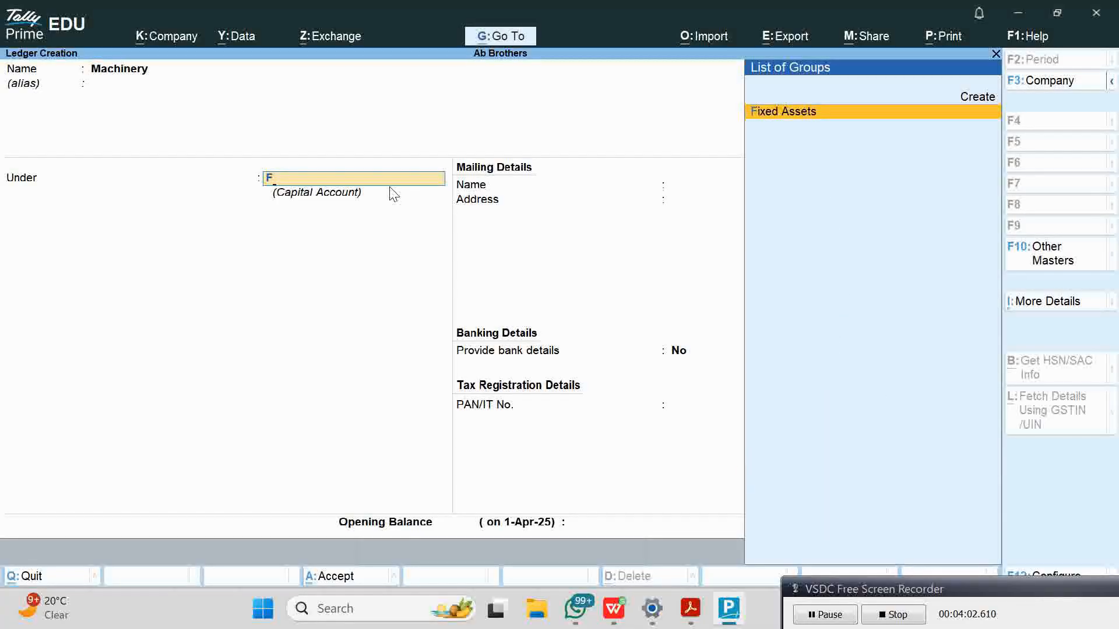
{"action": "key", "text": "Return"}
Step: Keep the default statutory, GST and mailing details, and save the Machinery ledger with an opening balance of 7,00,000 Dr
{"action": "key", "text": "Return"}
{"action": "key", "text": "Return"}
{"action": "key", "text": "Return"}
{"action": "key", "text": "Return"}
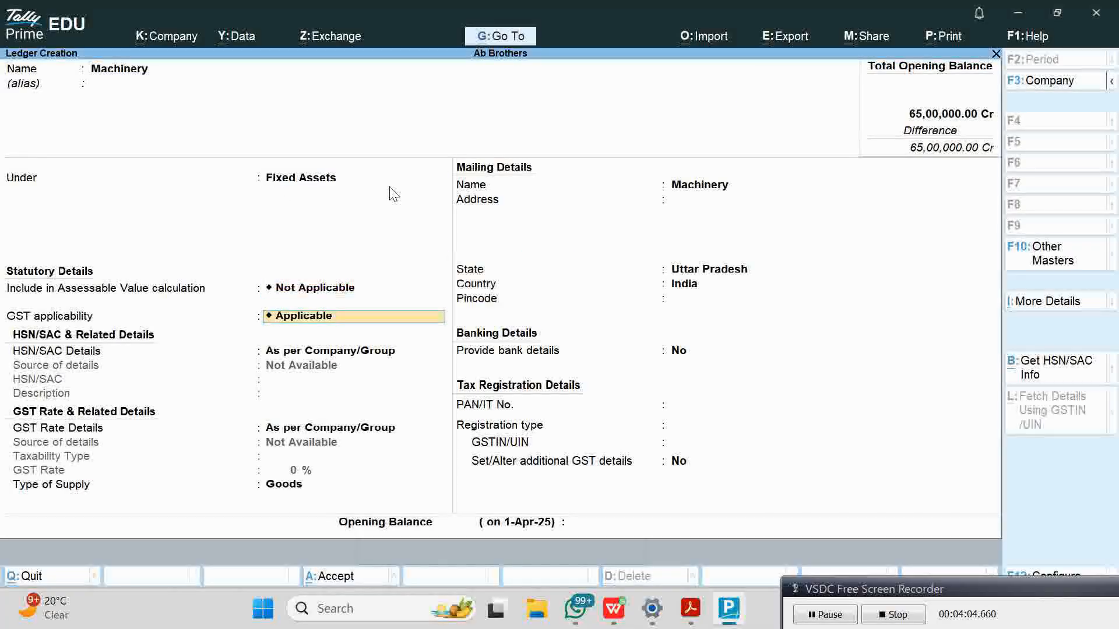
{"action": "key", "text": "Return"}
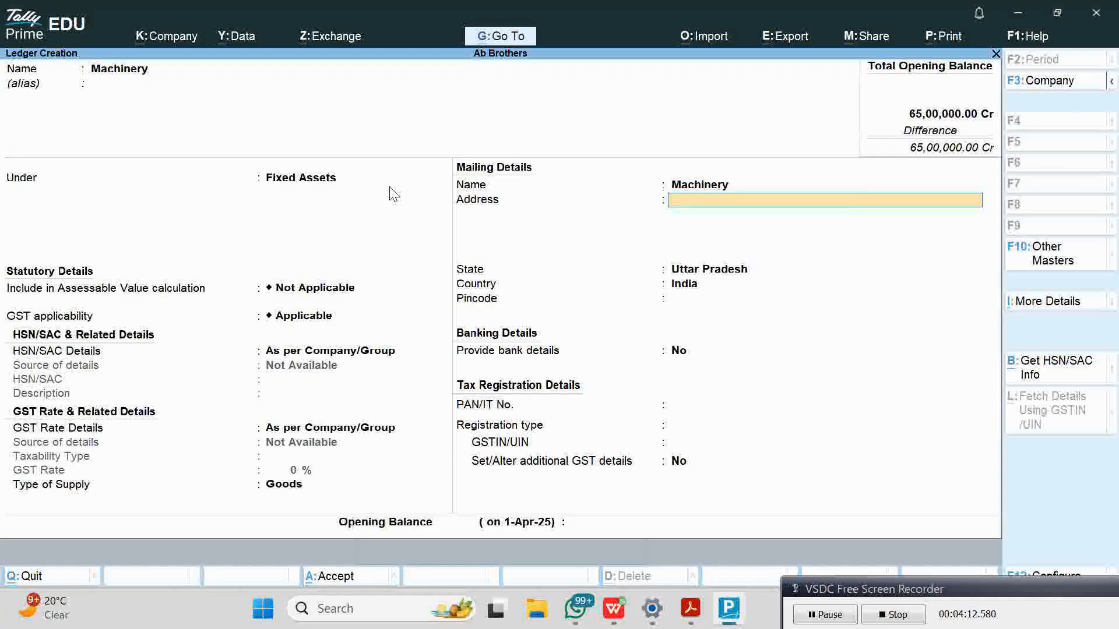
{"action": "key", "text": "Return"}
{"action": "key", "text": "Return"}
{"action": "key", "text": "Return"}
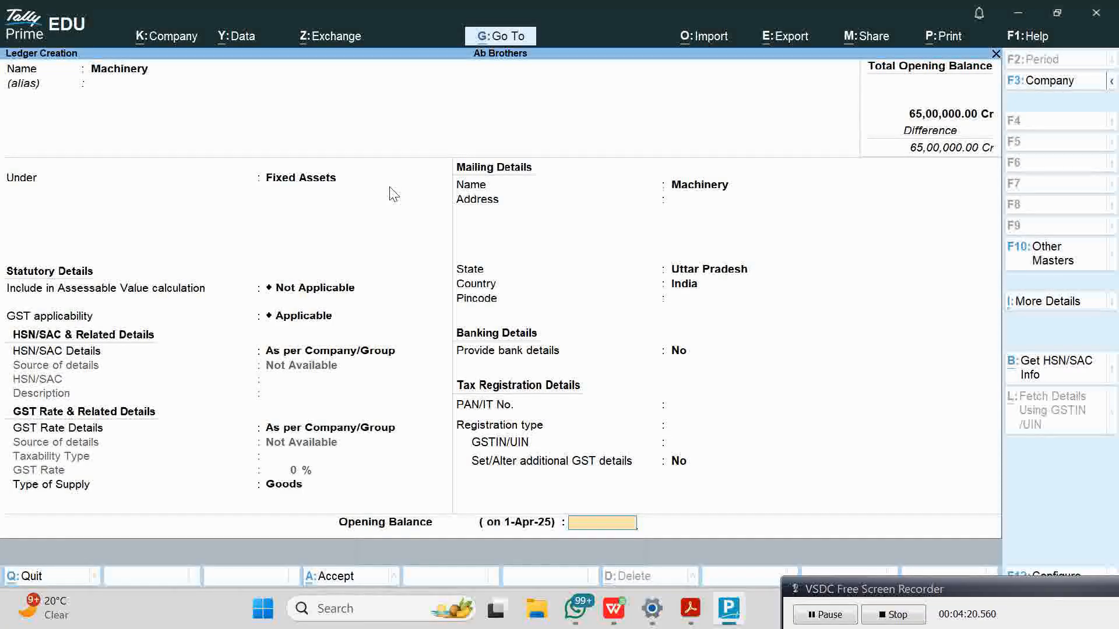
{"action": "type", "text": "7,"}
{"action": "type", "text": "00,000"}
{"action": "key", "text": "Return"}
{"action": "key", "text": "Return"}
{"action": "key", "text": "Return"}
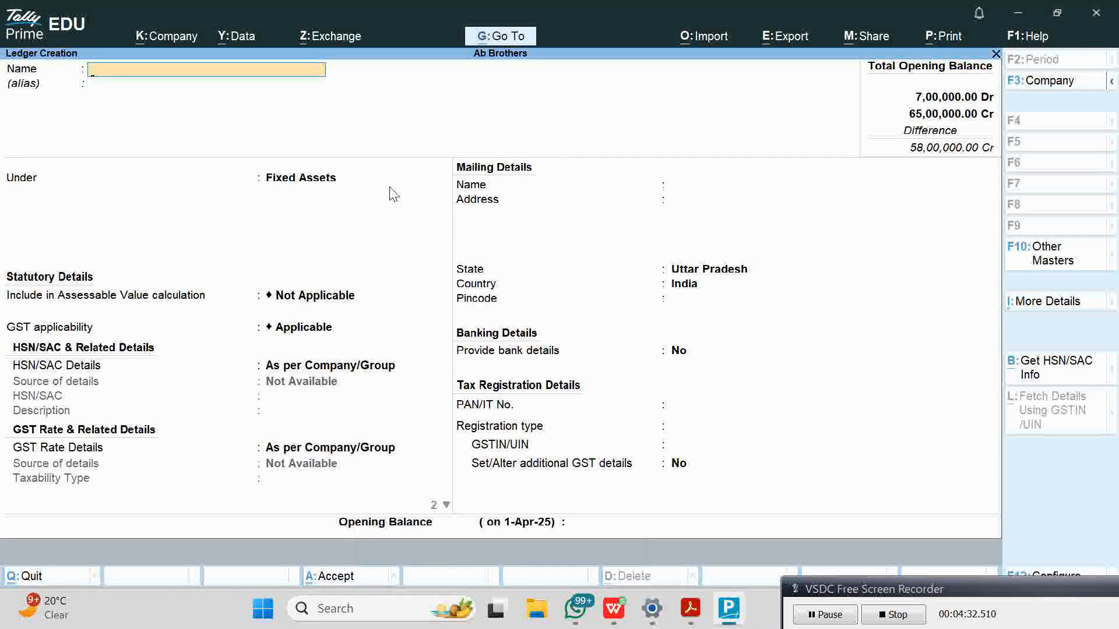
Step: Start a new ledger named Outstanding Rent, leaving the alias blank
{"action": "type", "text": "Outstanging"}
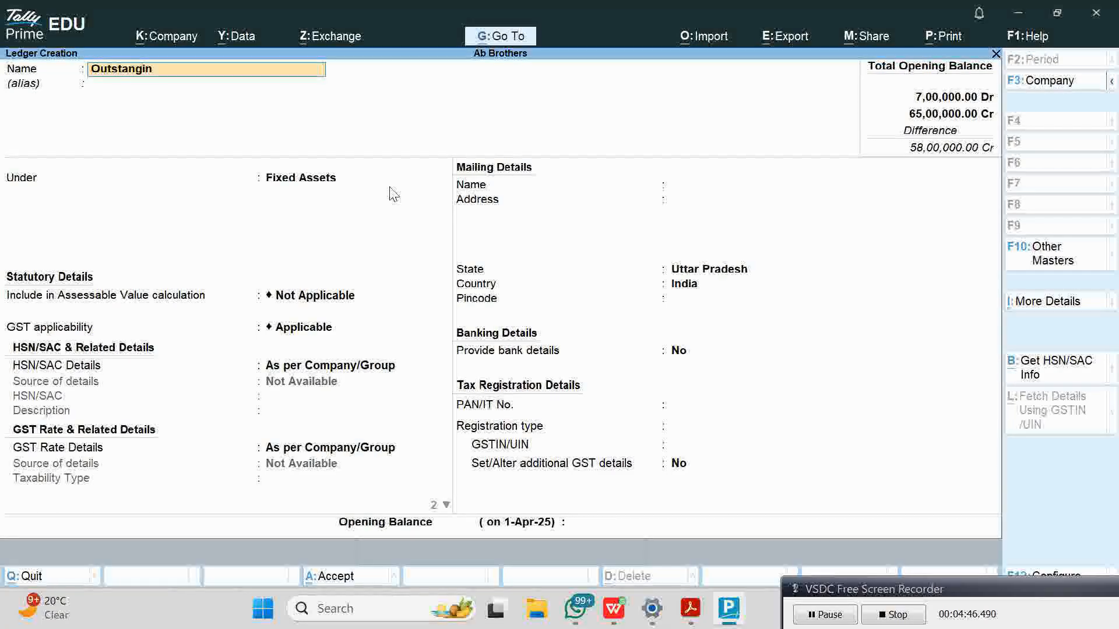
{"action": "key", "text": "BackSpace"}
{"action": "type", "text": "ding Rent"}
{"action": "key", "text": "Return"}
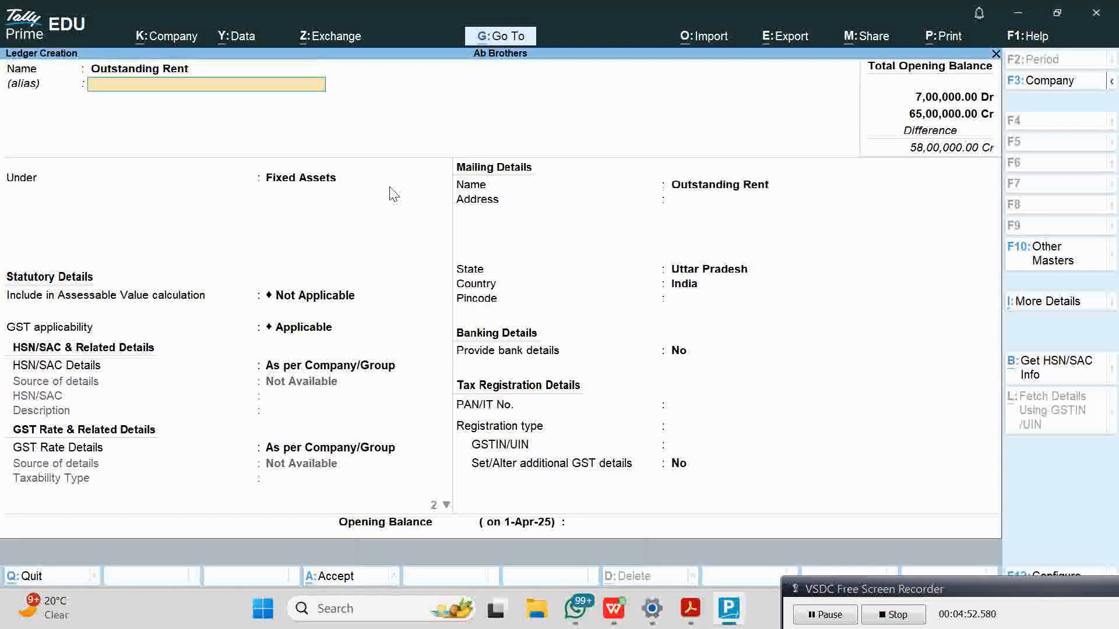
{"action": "key", "text": "Return"}
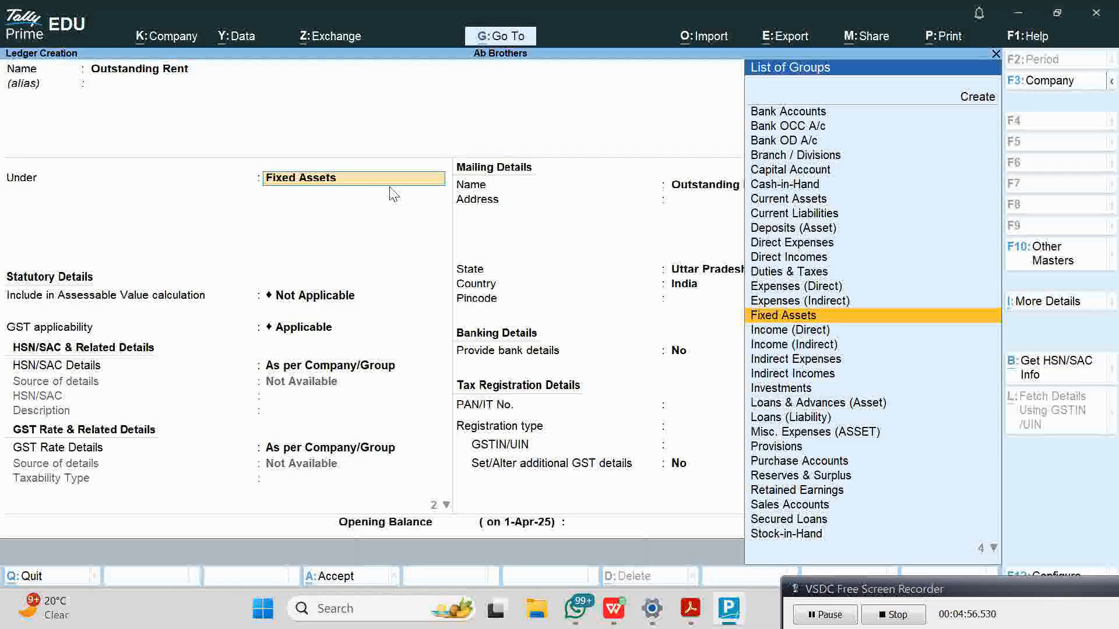
Step: Start a new group named Outstanding Exp. from the ledger's parent group selection
{"action": "type", "text": "O"}
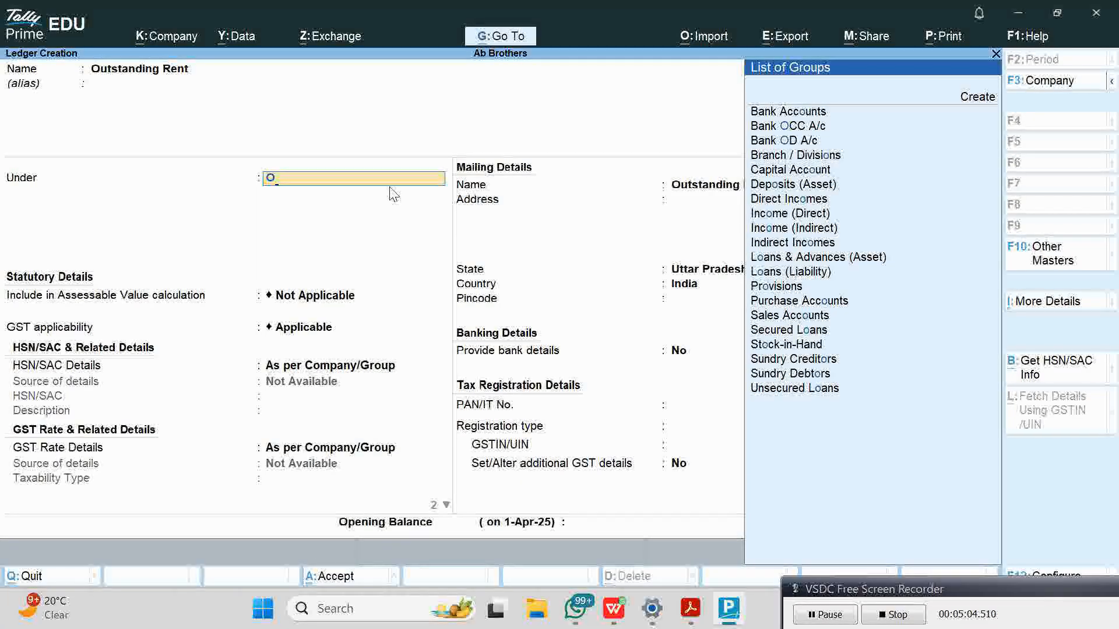
{"action": "key", "text": "alt+c"}
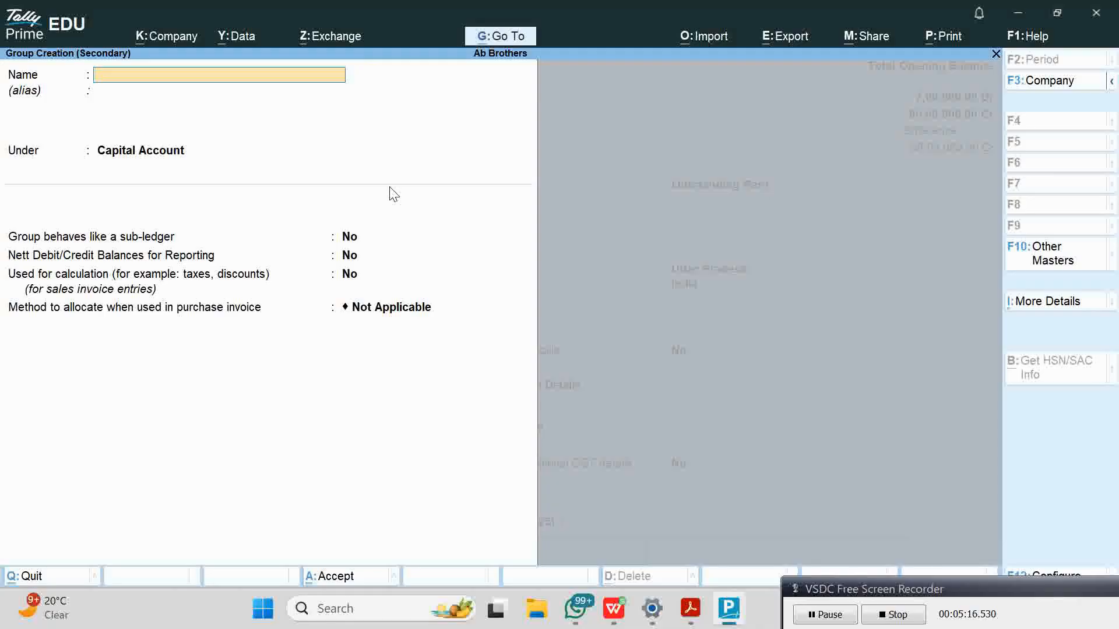
{"action": "type", "text": "utstanging"}
{"action": "key", "text": "BackSpace"}
{"action": "type", "text": "ding"}
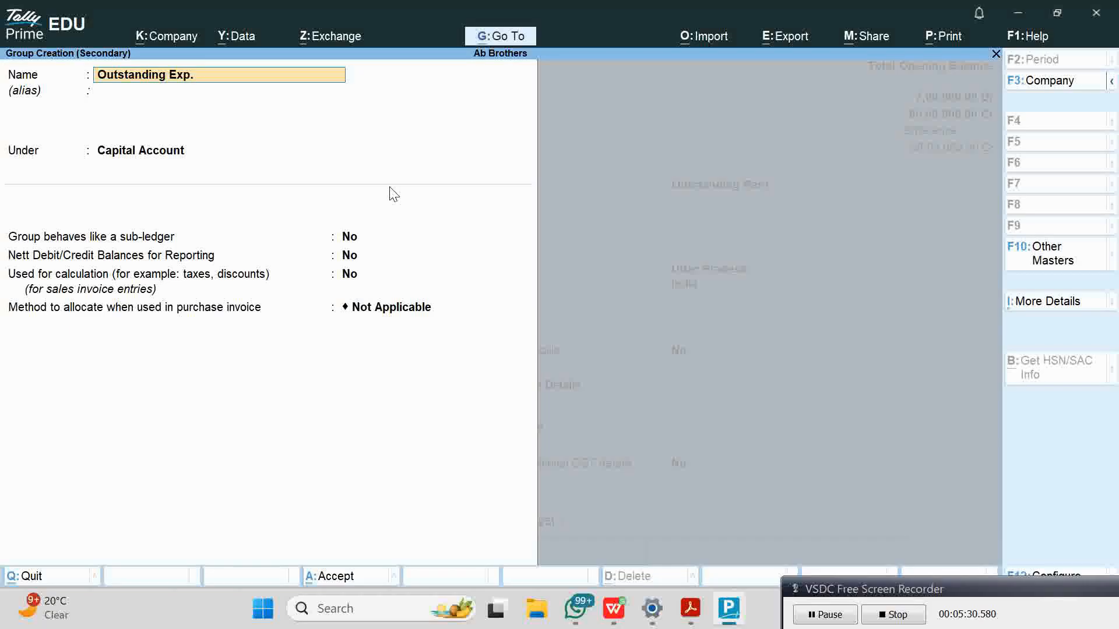
Step: Place the new group under Current Liabilities, keep its other settings at their defaults, and save it
{"action": "key", "text": "Return"}
{"action": "type", "text": "Su"}
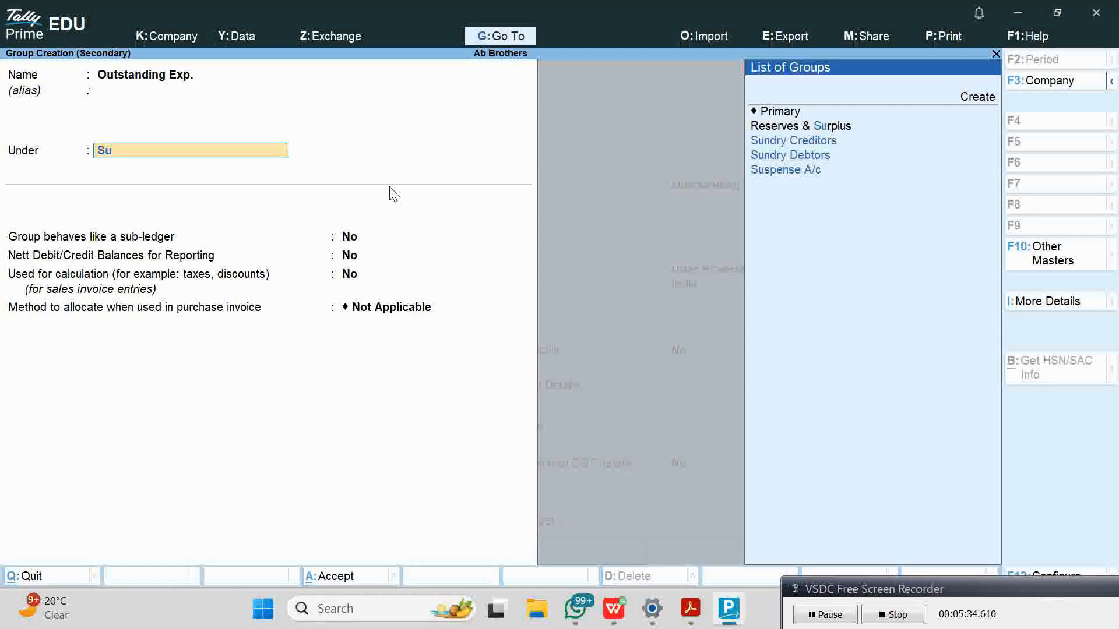
{"action": "key", "text": "BackSpace"}
{"action": "key", "text": "BackSpace"}
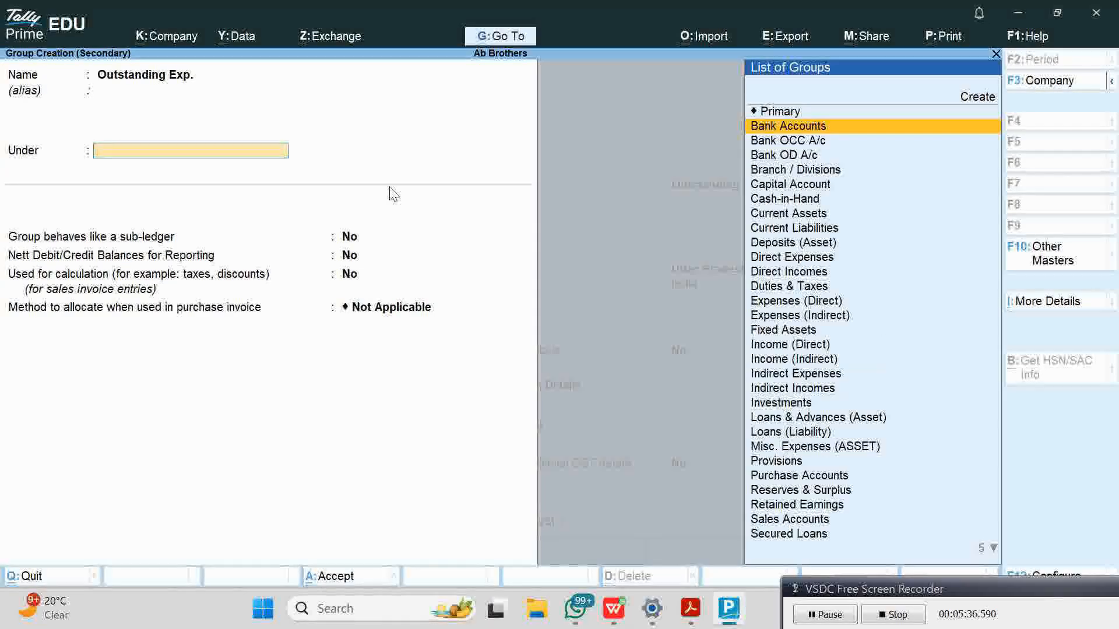
{"action": "type", "text": "Cu"}
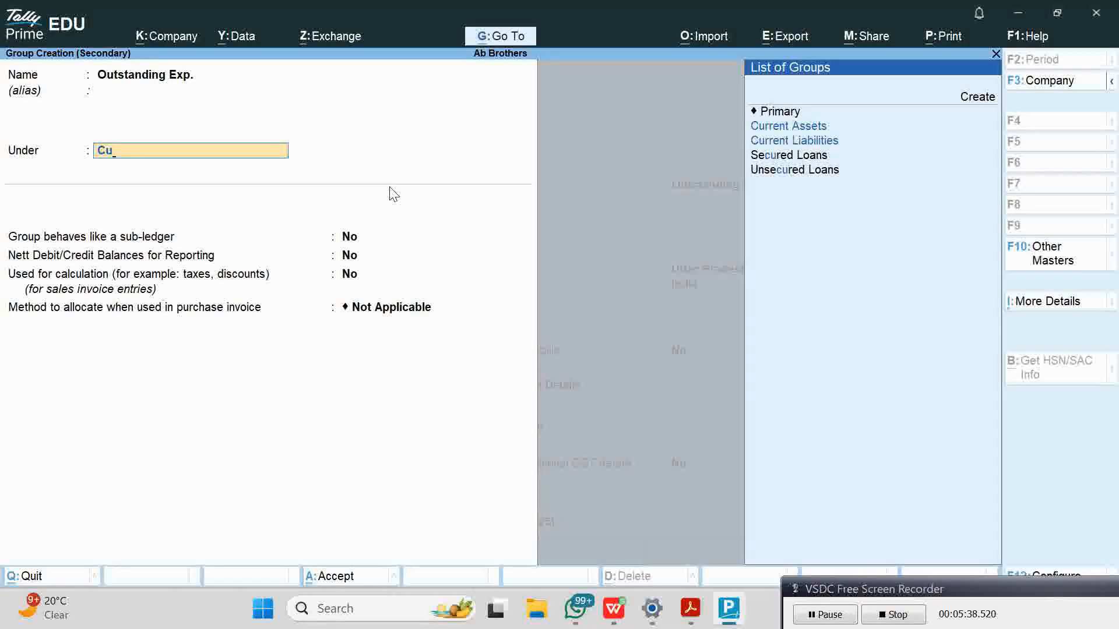
{"action": "key", "text": "Down"}
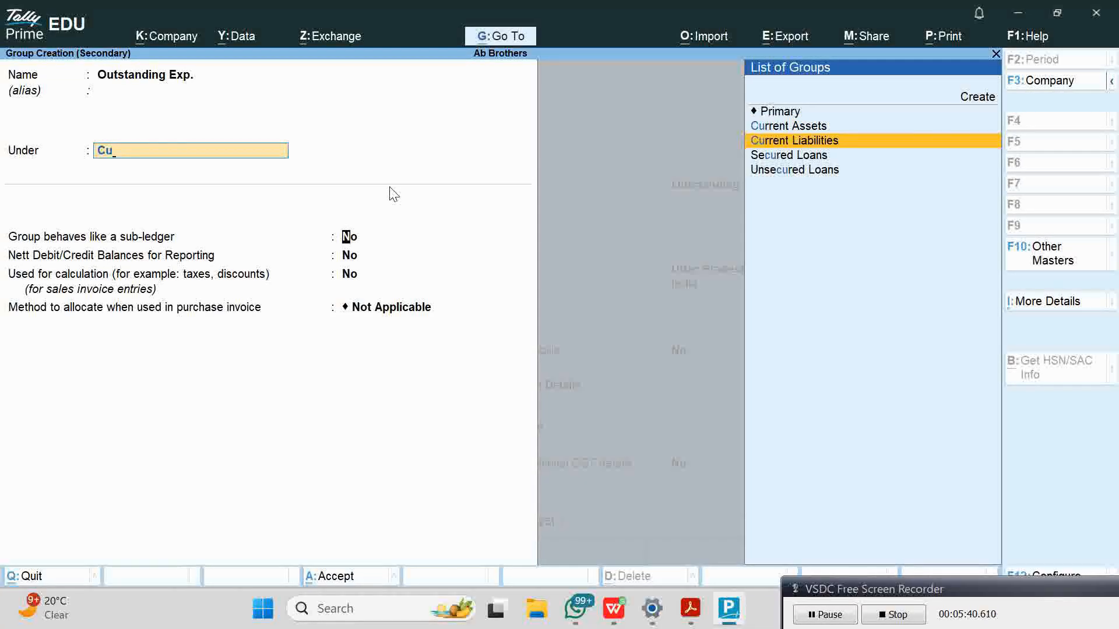
{"action": "key", "text": "Return"}
{"action": "key", "text": "Return"}
{"action": "key", "text": "Return"}
{"action": "key", "text": "Return"}
{"action": "key", "text": "Return"}
{"action": "key", "text": "Return"}
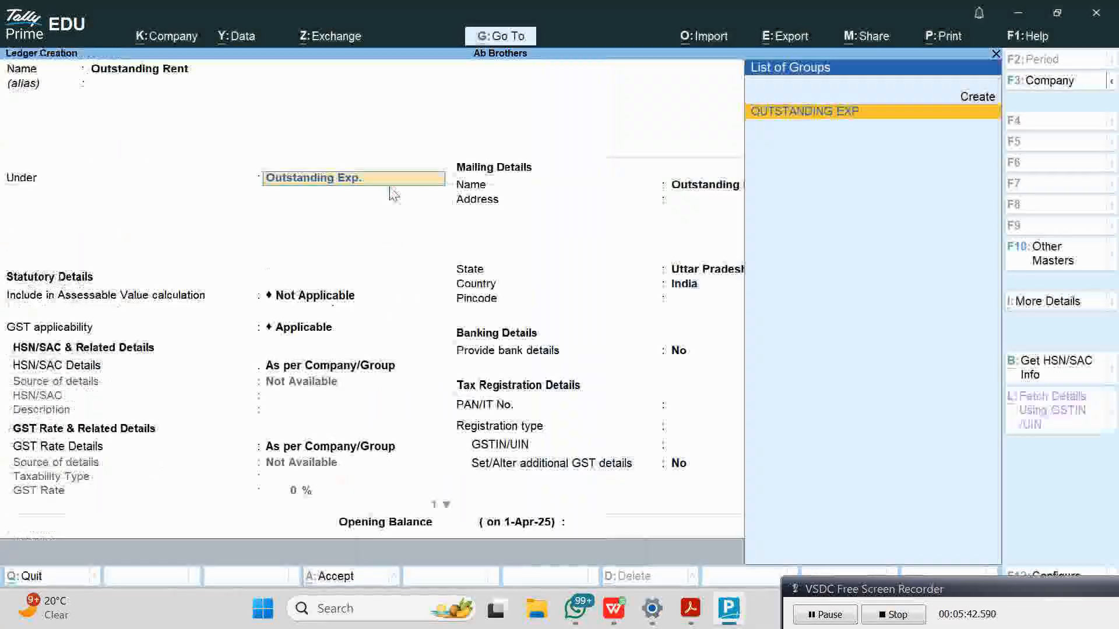
Step: Assign the Outstanding Exp group, keep the default details, and save the Outstanding Rent ledger with an opening balance of 7,90,000 Cr
{"action": "key", "text": "Return"}
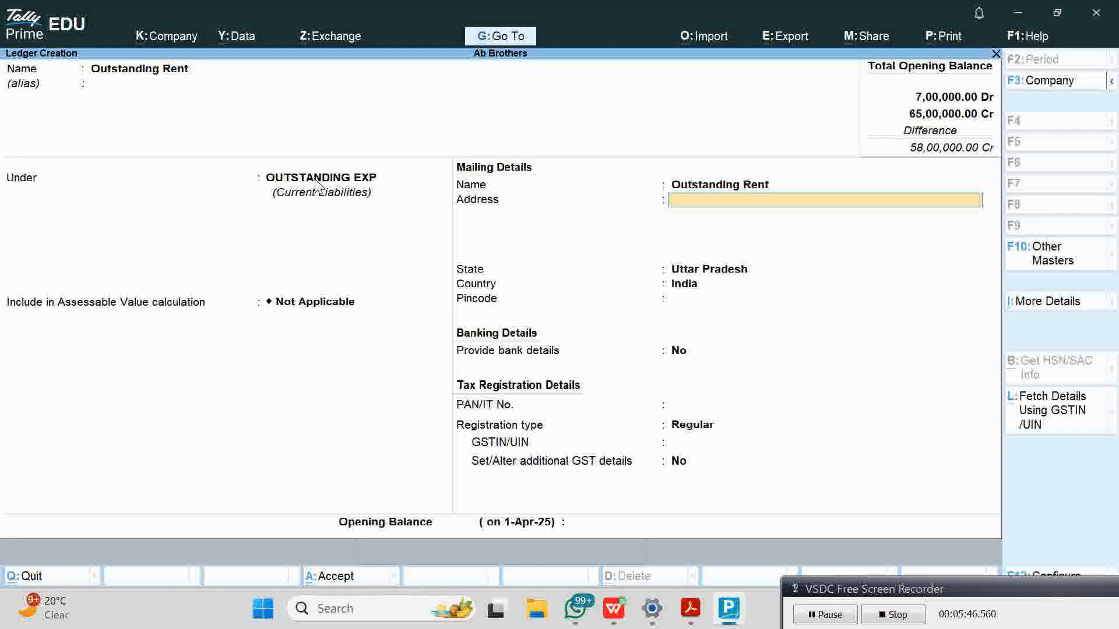
{"action": "key", "text": "Return"}
{"action": "key", "text": "Return"}
{"action": "key", "text": "Return"}
{"action": "key", "text": "Return"}
{"action": "key", "text": "Return"}
{"action": "key", "text": "Return"}
{"action": "key", "text": "Return"}
{"action": "key", "text": "Return"}
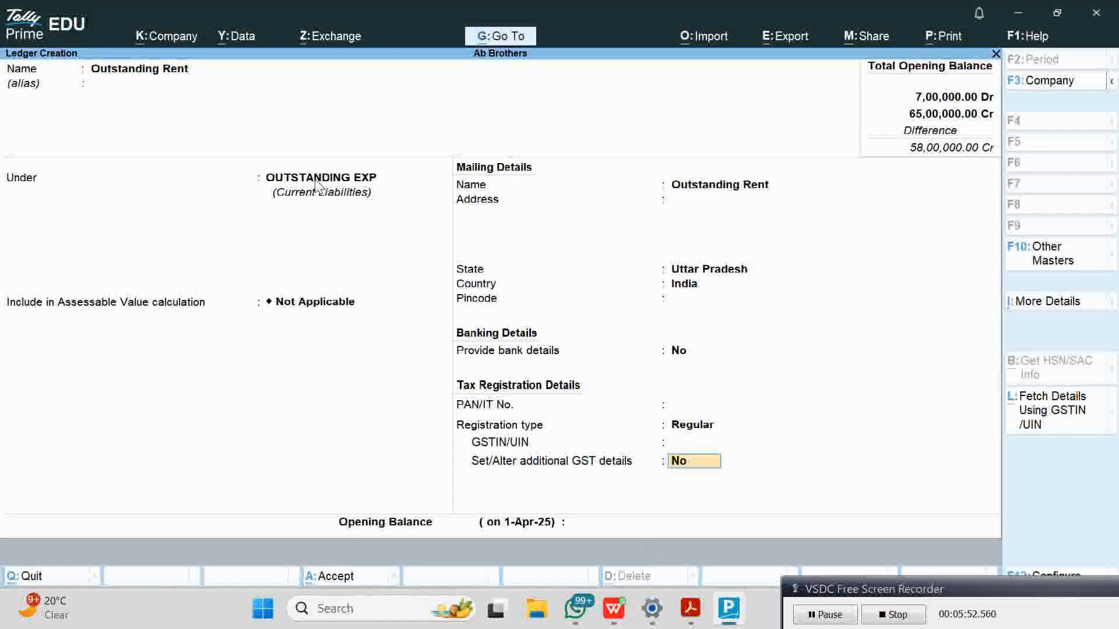
{"action": "key", "text": "Return"}
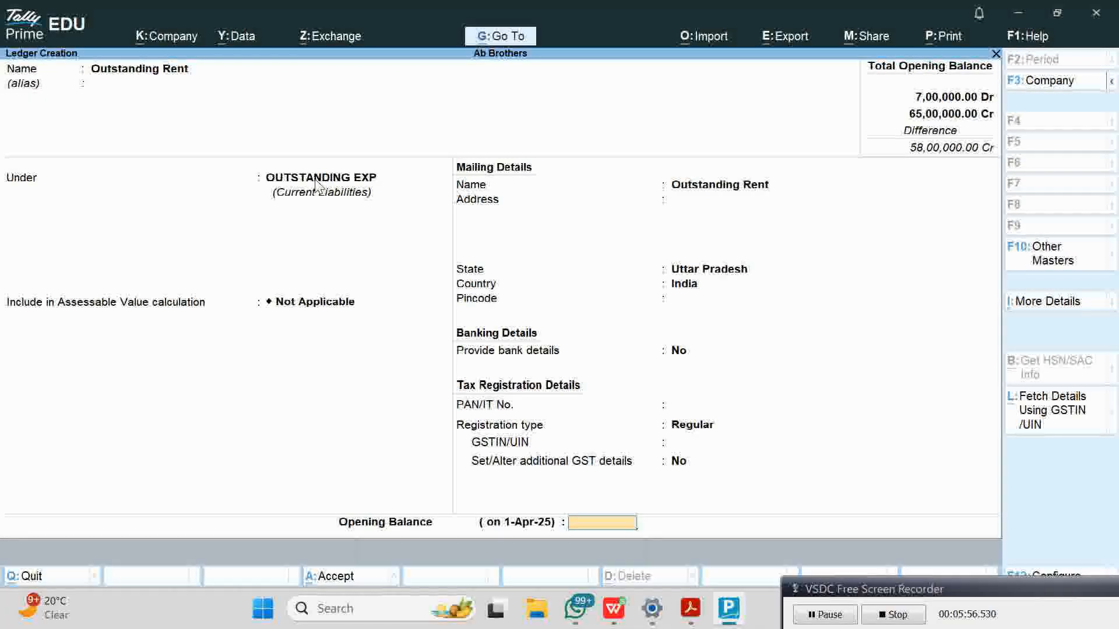
{"action": "type", "text": "790000"}
{"action": "key", "text": "Return"}
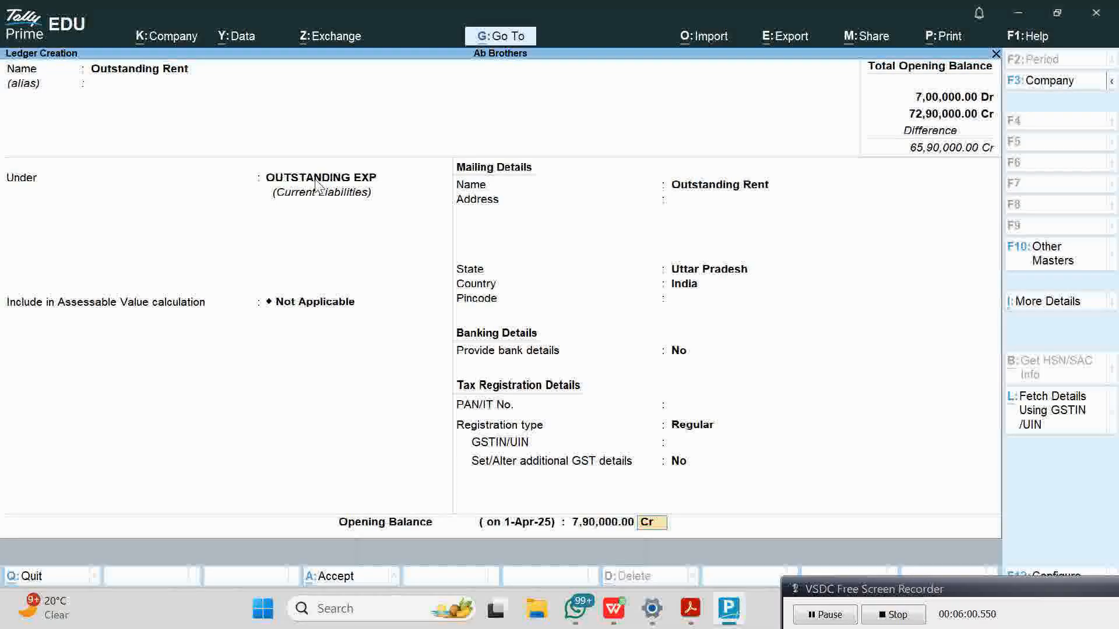
{"action": "key", "text": "Return"}
{"action": "key", "text": "Return"}
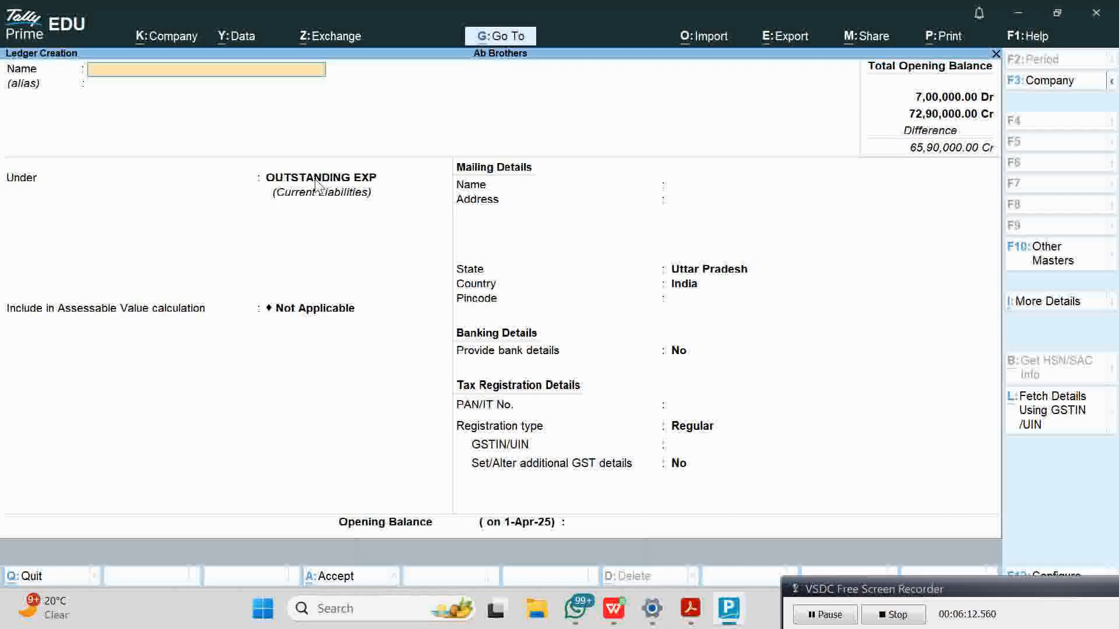
Step: Start a new ledger named Ram & Sons and place it under the Sundry Creditors group
{"action": "type", "text": "Ram "}
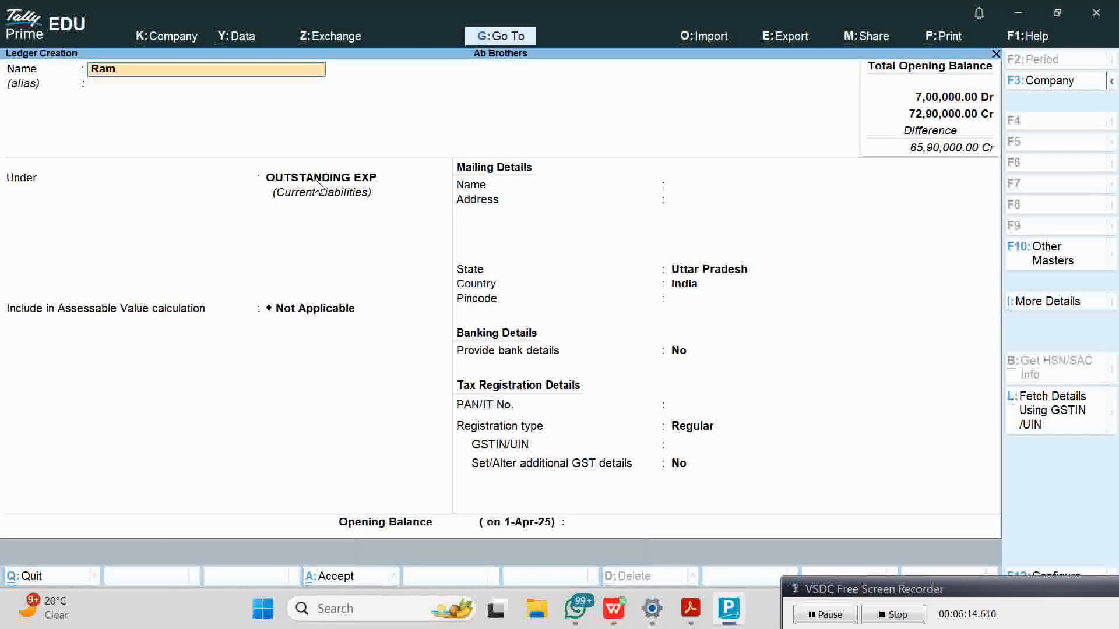
{"action": "type", "text": "& So"}
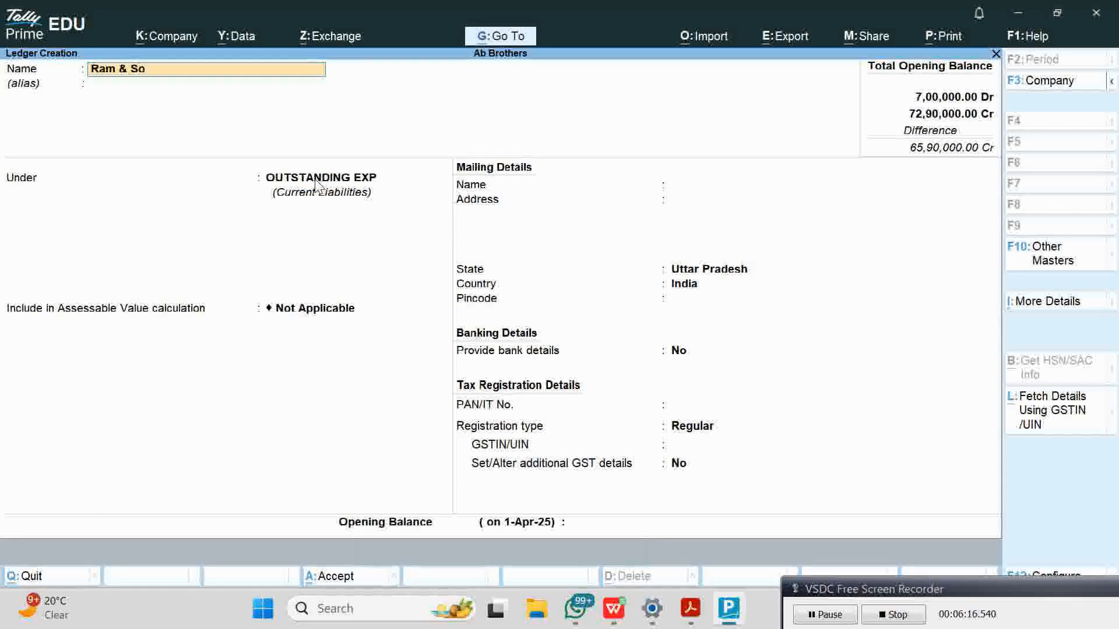
{"action": "type", "text": "mns"}
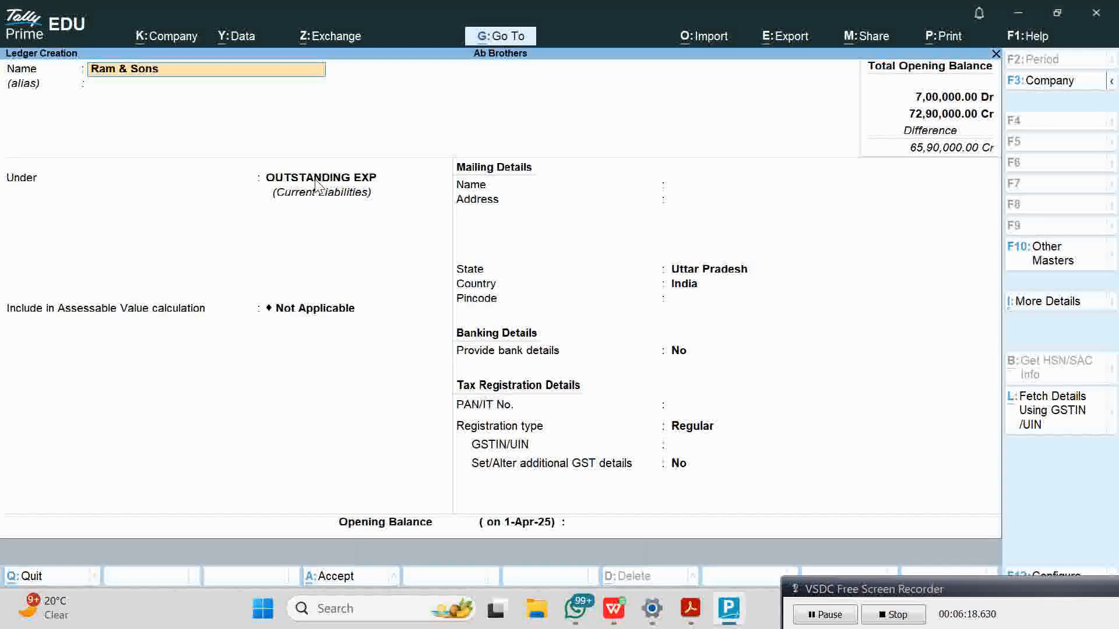
{"action": "key", "text": "Return"}
{"action": "key", "text": "Return"}
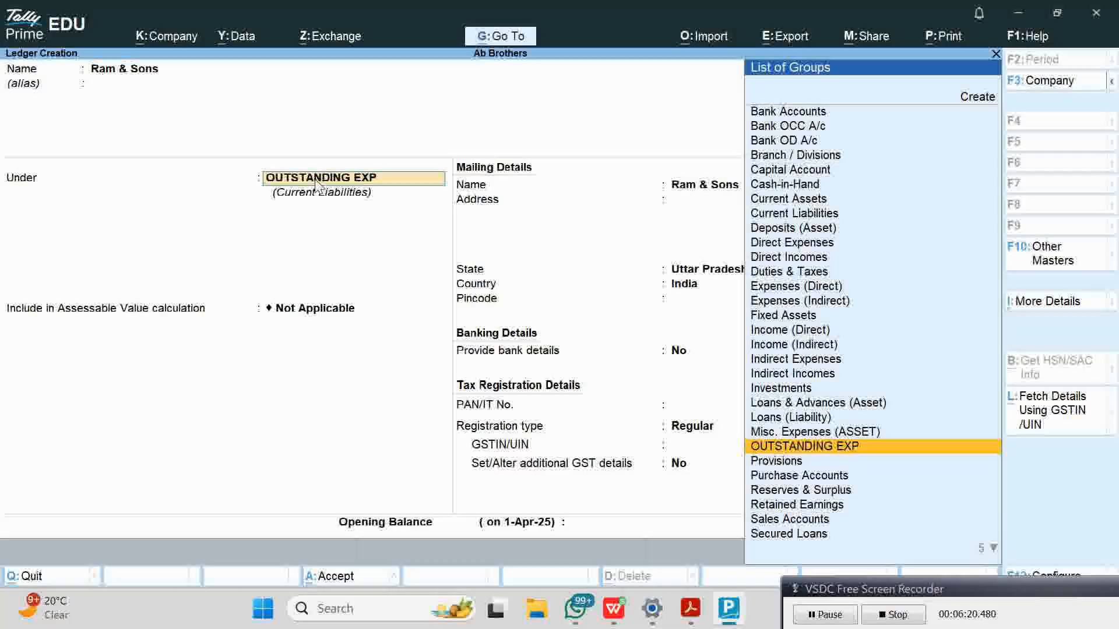
{"action": "type", "text": "Sun"}
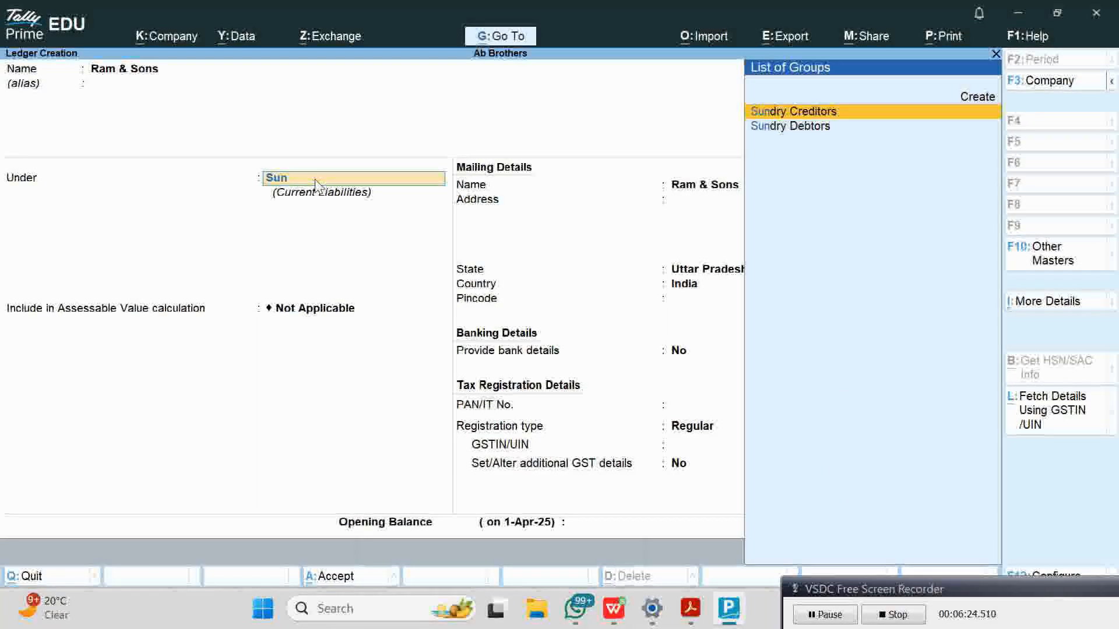
{"action": "key", "text": "Return"}
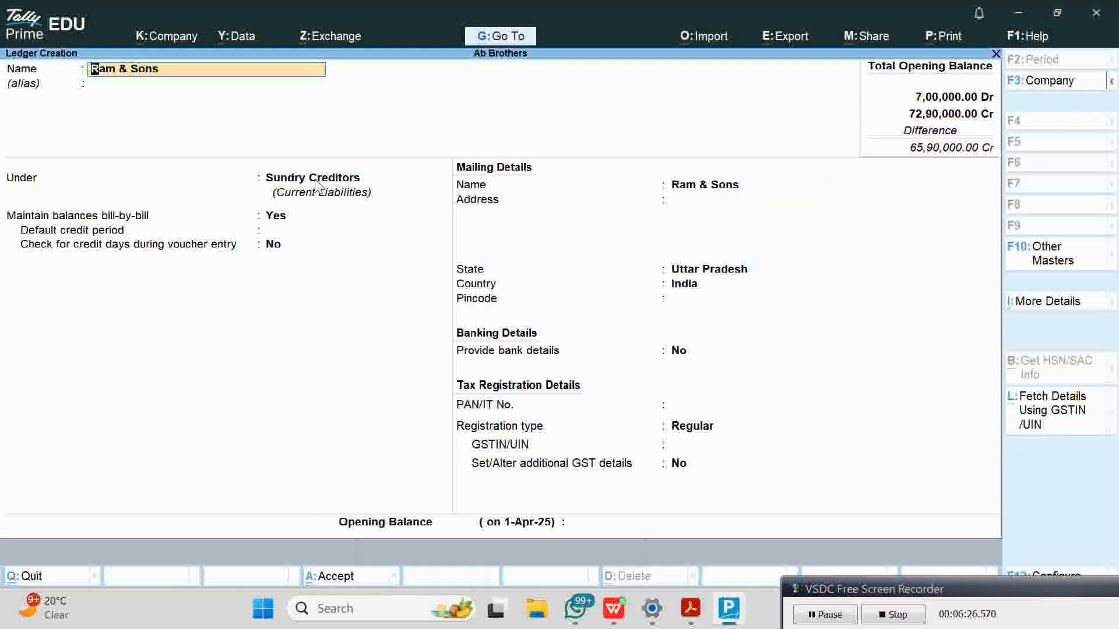
Step: Keep bill-by-bill balances at Yes, and leave the alias, credit period, mailing, banking and tax details at their defaults
{"action": "key", "text": "Return"}
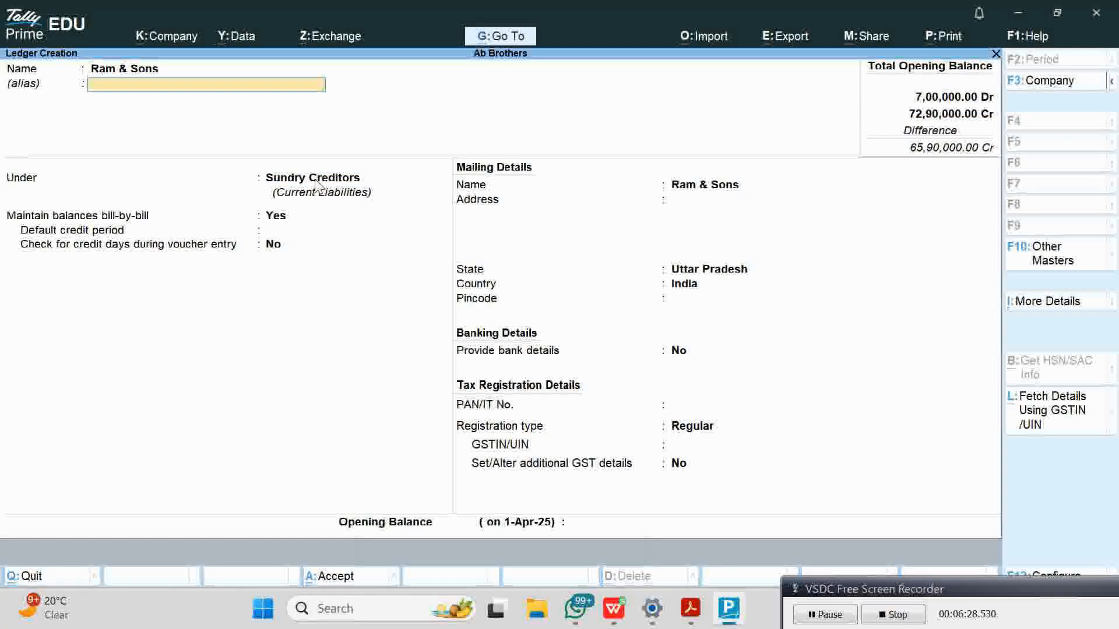
{"action": "key", "text": "Return"}
{"action": "key", "text": "Return"}
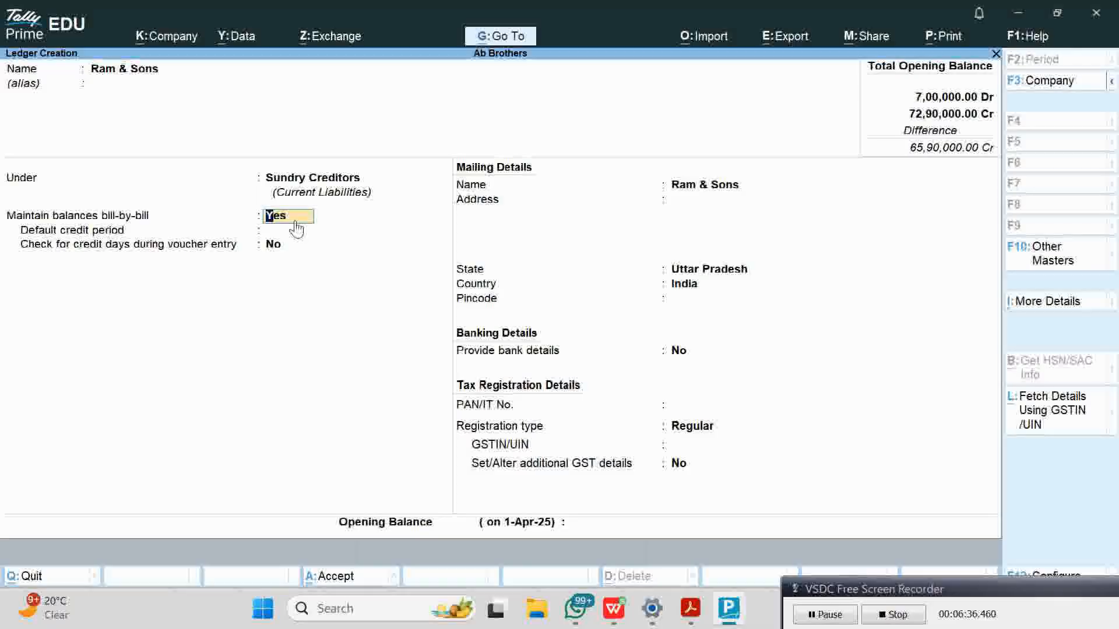
{"action": "key", "text": "Return"}
{"action": "key", "text": "Return"}
{"action": "key", "text": "Return"}
{"action": "key", "text": "Return"}
{"action": "key", "text": "Return"}
{"action": "key", "text": "Return"}
{"action": "key", "text": "Return"}
{"action": "key", "text": "Return"}
{"action": "key", "text": "Return"}
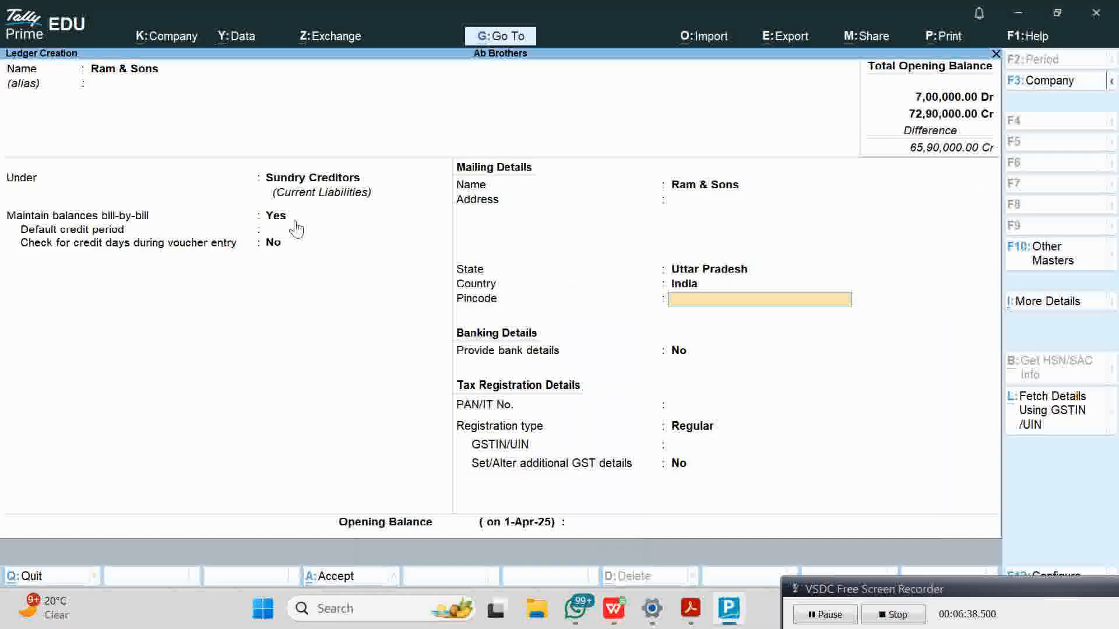
{"action": "key", "text": "Return"}
{"action": "key", "text": "Return"}
{"action": "key", "text": "Return"}
{"action": "key", "text": "Return"}
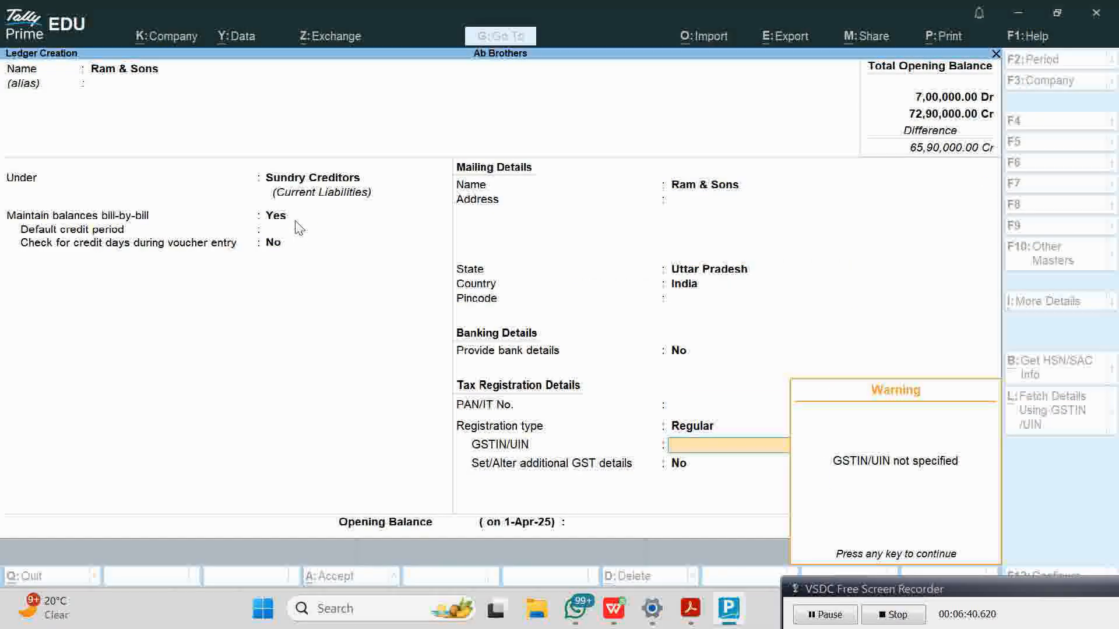
Step: Set the Ram & Sons opening balance to 70,000 Cr and proceed to its bill-wise breakup
{"action": "type", "text": "70000"}
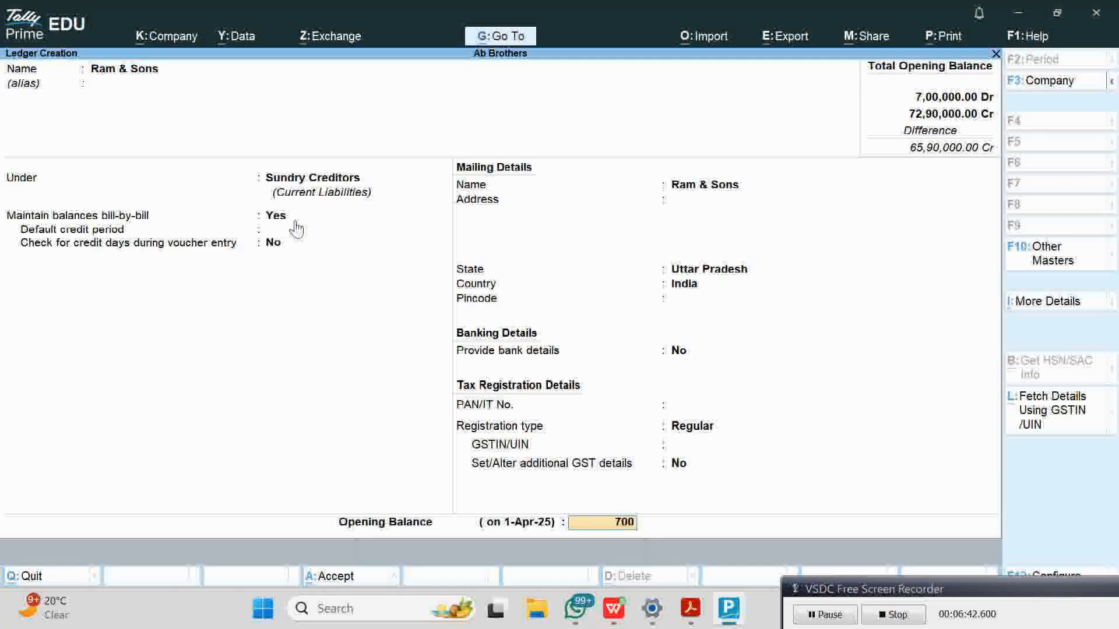
{"action": "key", "text": "Return"}
{"action": "key", "text": "Return"}
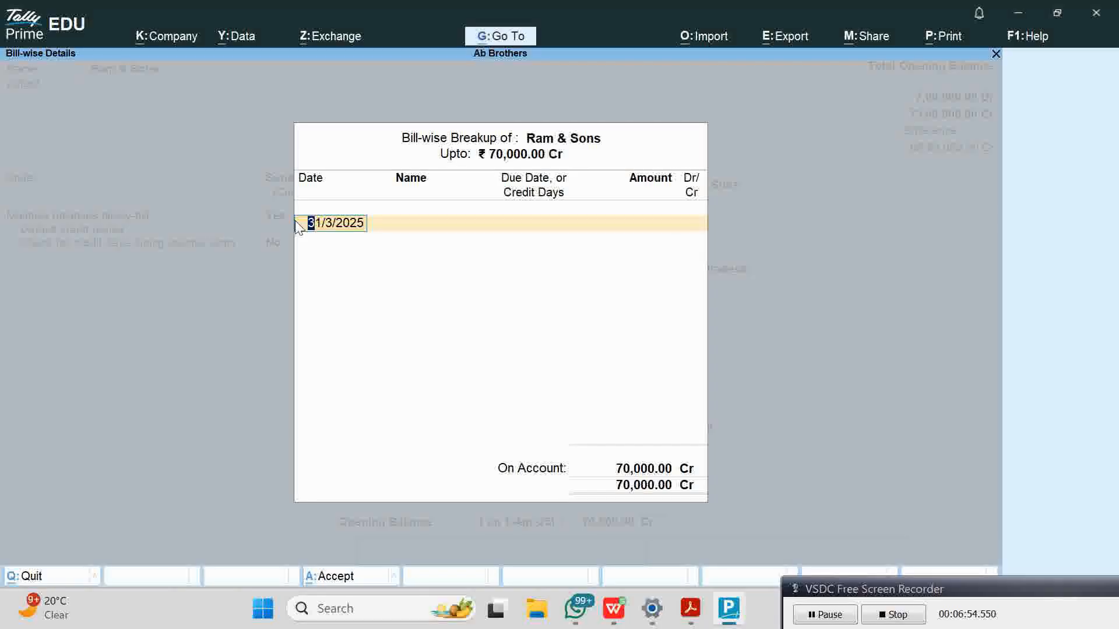
Step: Add bill Rm/02 dated 2/6/2024 for 50,000 Cr to the bill-wise breakup, keeping the default due date
{"action": "type", "text": "02.06.24"}
{"action": "key", "text": "Return"}
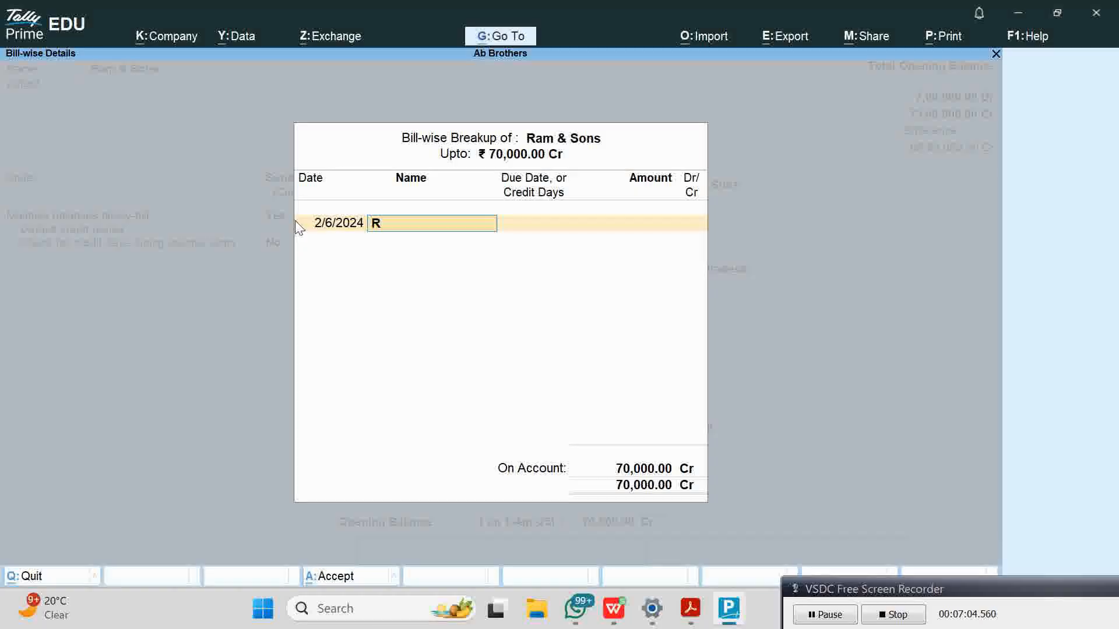
{"action": "type", "text": "Rm/02"}
{"action": "key", "text": "Return"}
{"action": "key", "text": "Return"}
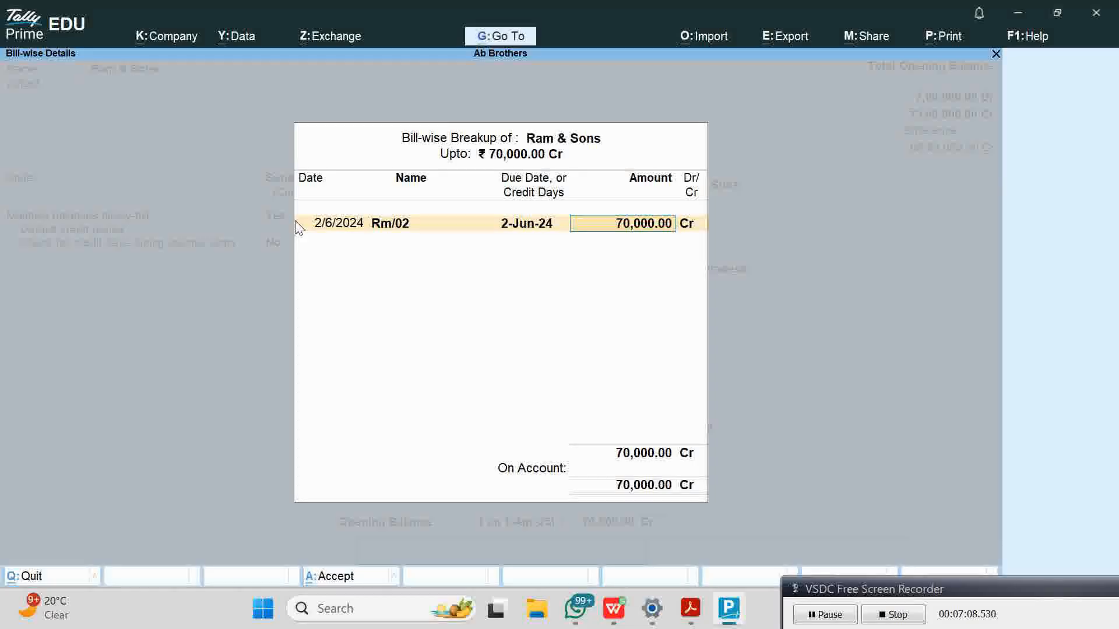
{"action": "type", "text": "50000"}
{"action": "key", "text": "Return"}
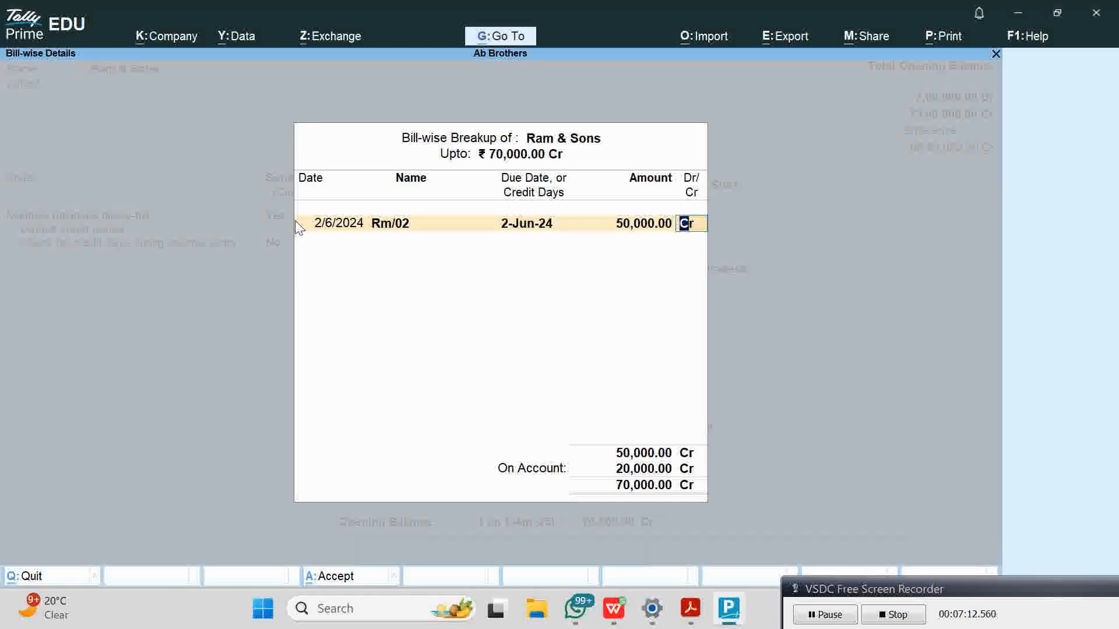
{"action": "key", "text": "Return"}
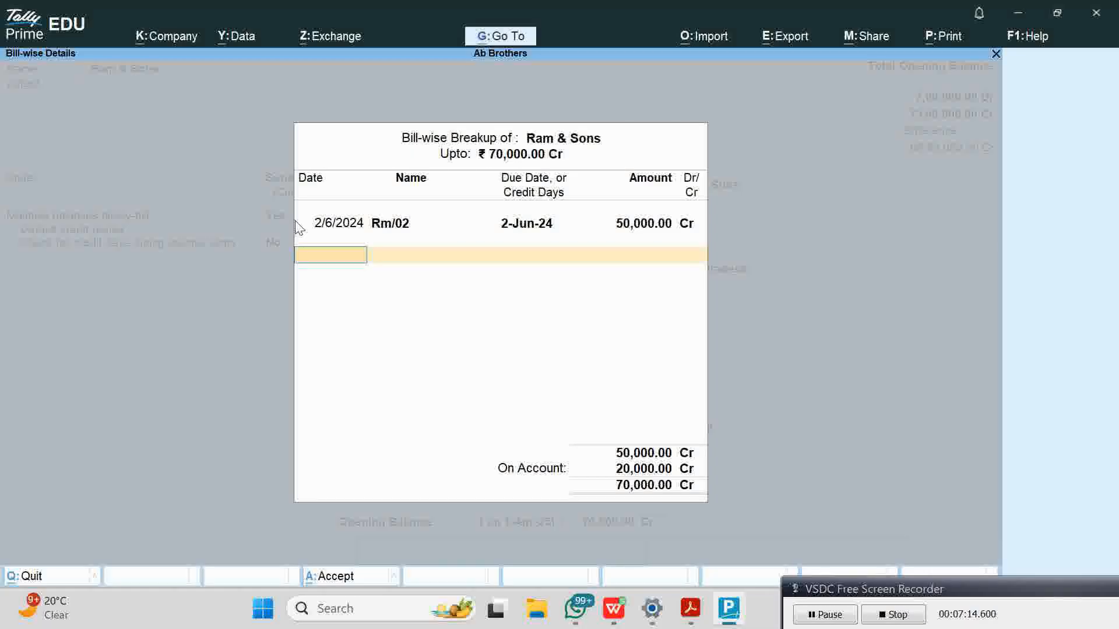
Step: Add a second bill Rm/03 dated 1/6/2024 for 20,000 Cr, and save the Ram & Sons ledger
{"action": "type", "text": "1.6.24"}
{"action": "key", "text": "Return"}
{"action": "type", "text": "R"}
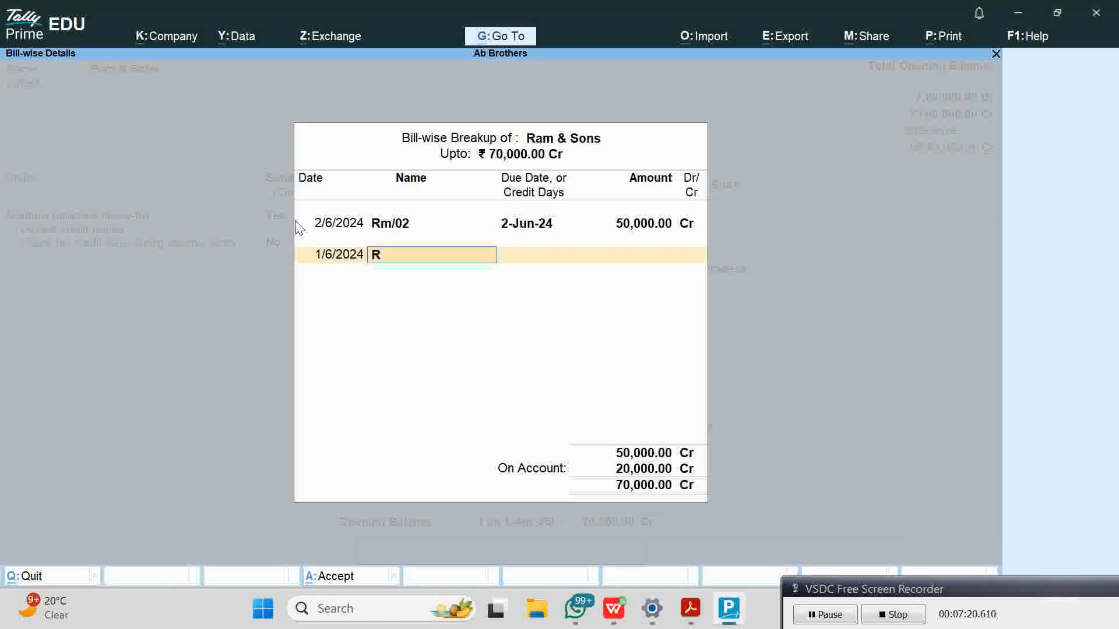
{"action": "type", "text": "m/02"}
{"action": "key", "text": "Return"}
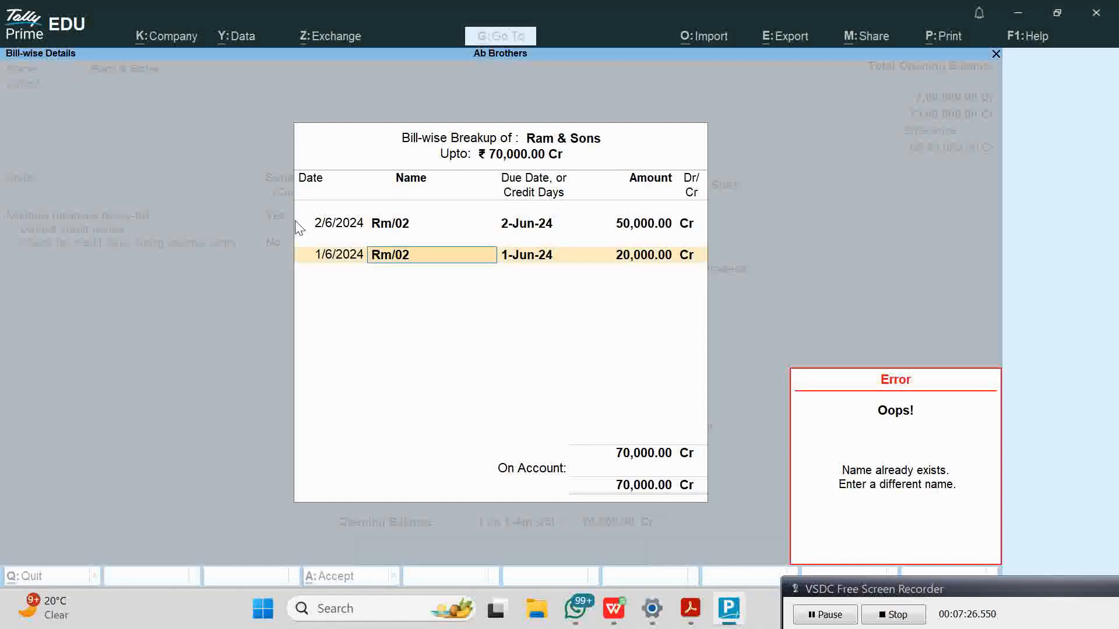
{"action": "type", "text": "R"}
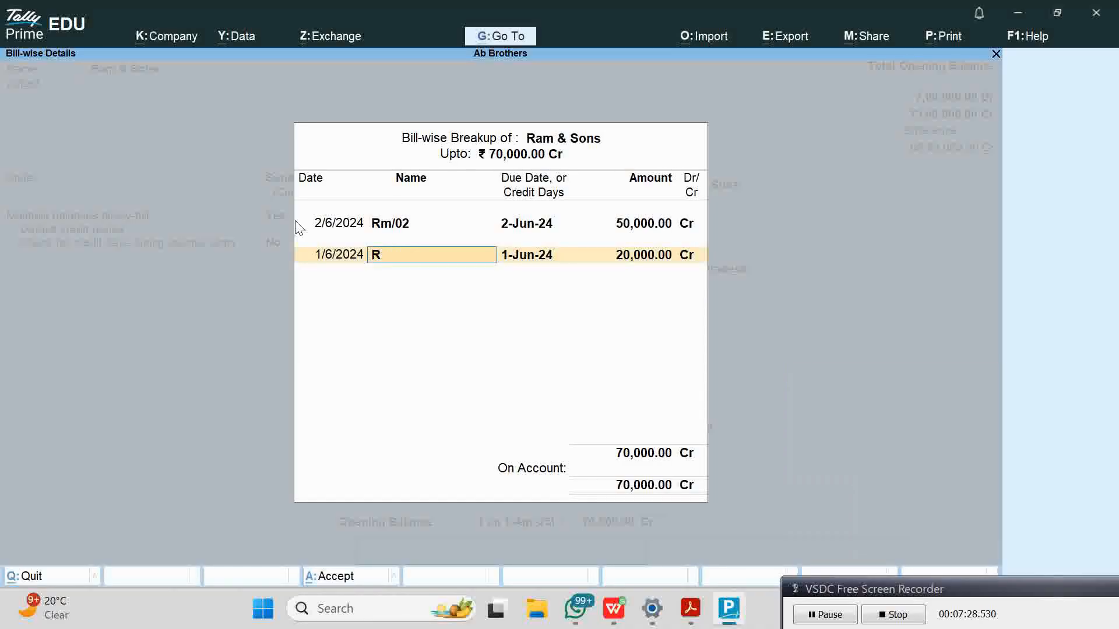
{"action": "type", "text": "m/03"}
{"action": "key", "text": "Return"}
{"action": "key", "text": "Return"}
{"action": "key", "text": "Return"}
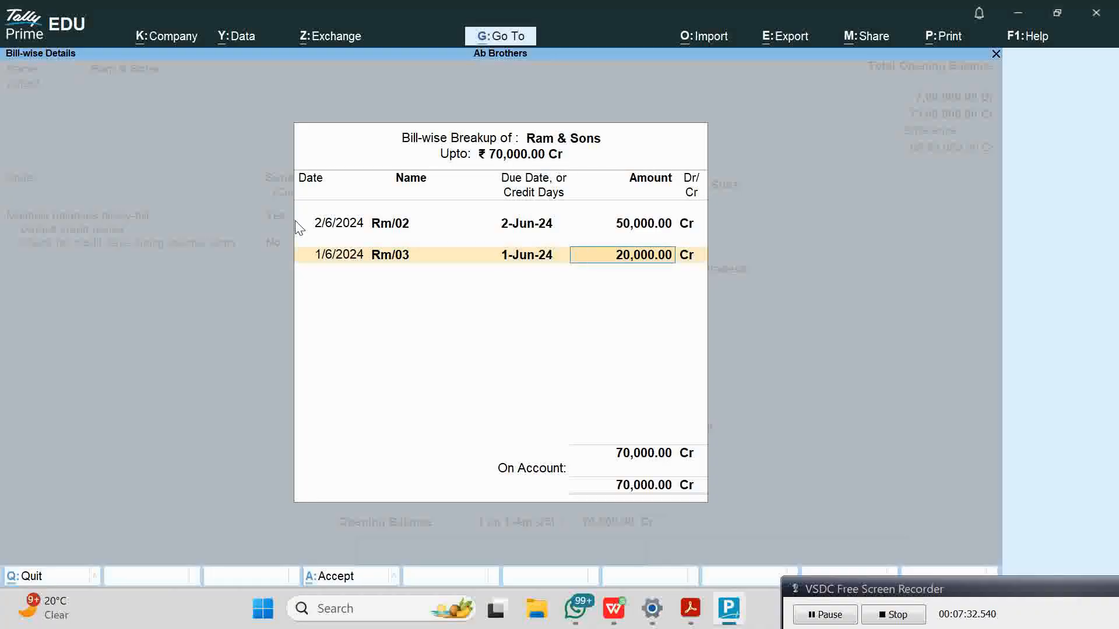
{"action": "key", "text": "Return"}
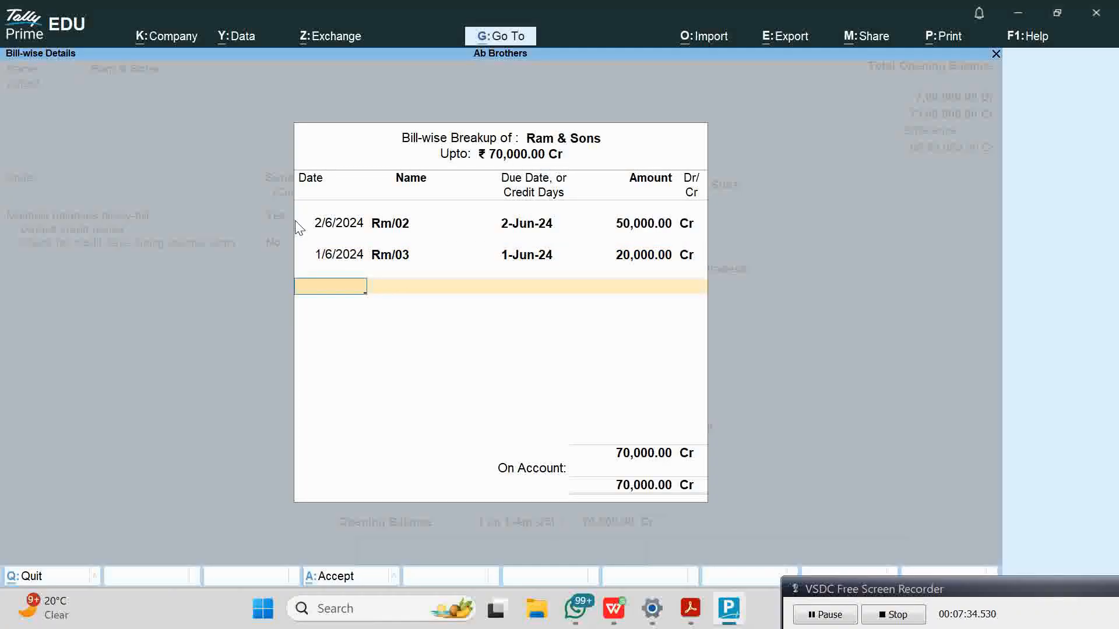
{"action": "key", "text": "Return"}
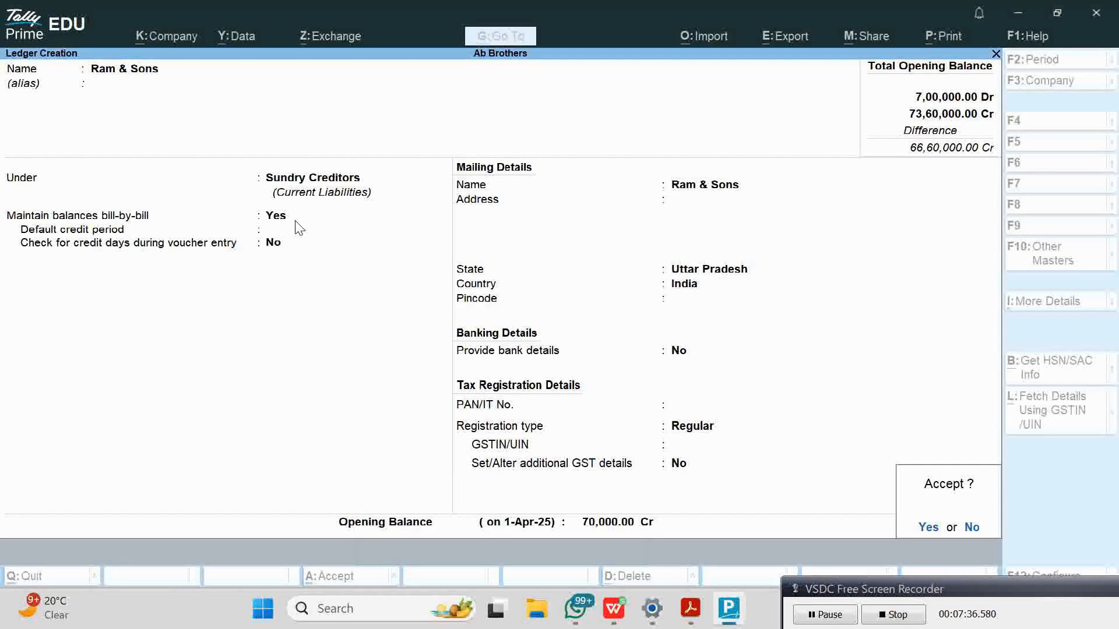
{"action": "key", "text": "Return"}
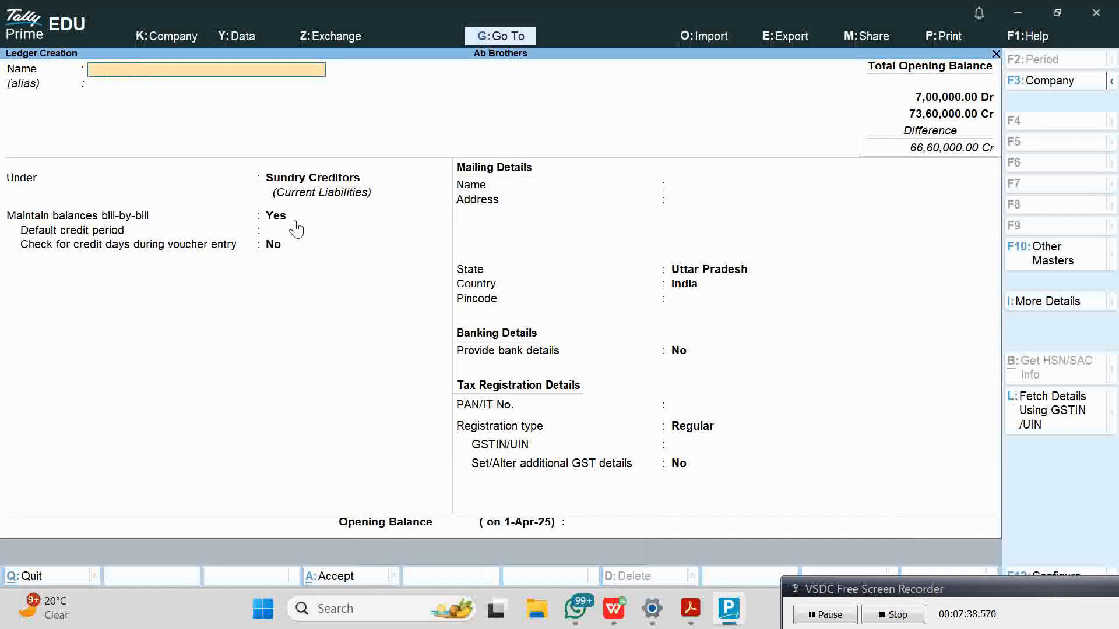